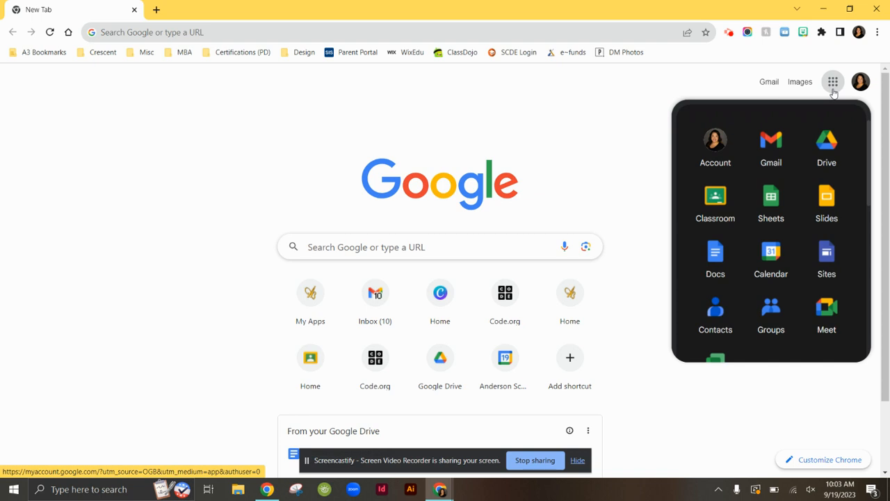
Open Google Sheets, create a blank spreadsheet and dismiss the data extraction notice.
{"action": "left_click", "coordinate": [772, 199]}
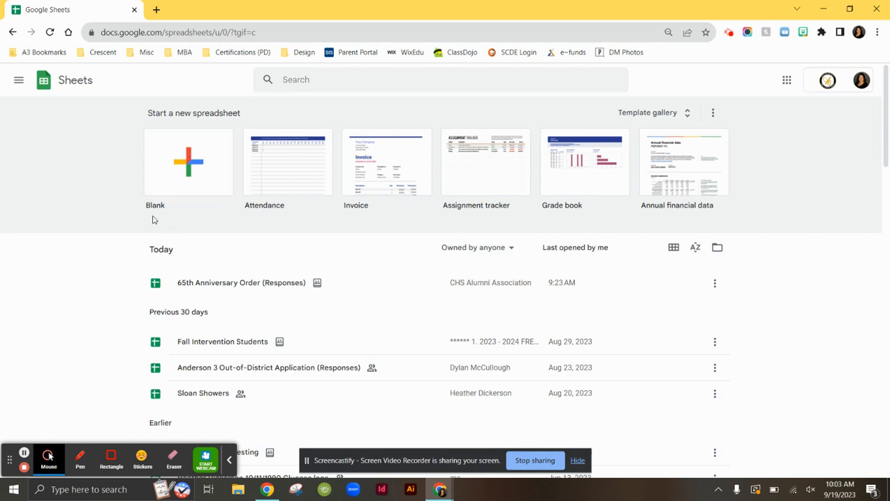
{"action": "left_click", "coordinate": [197, 157]}
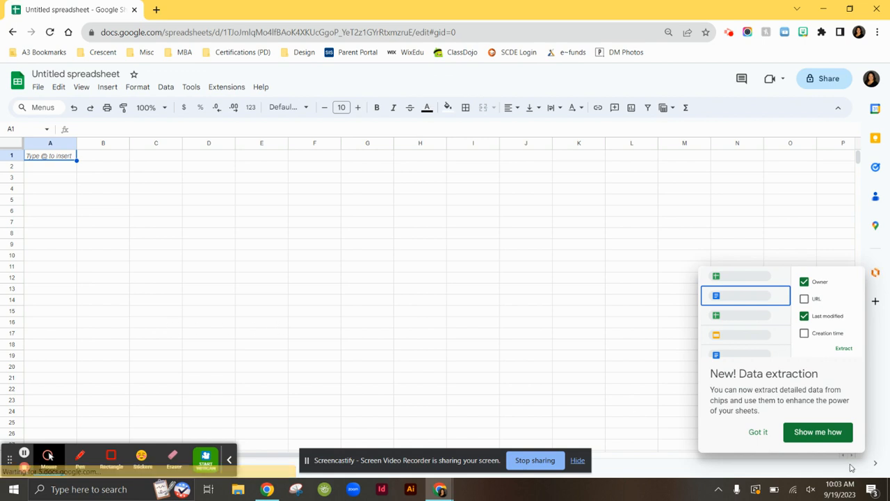
{"action": "left_click", "coordinate": [759, 434]}
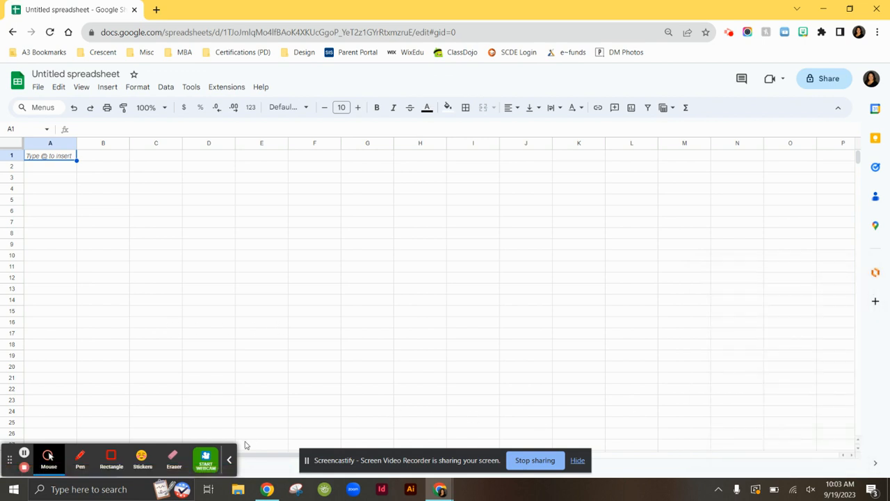
{"action": "left_click", "coordinate": [229, 460]}
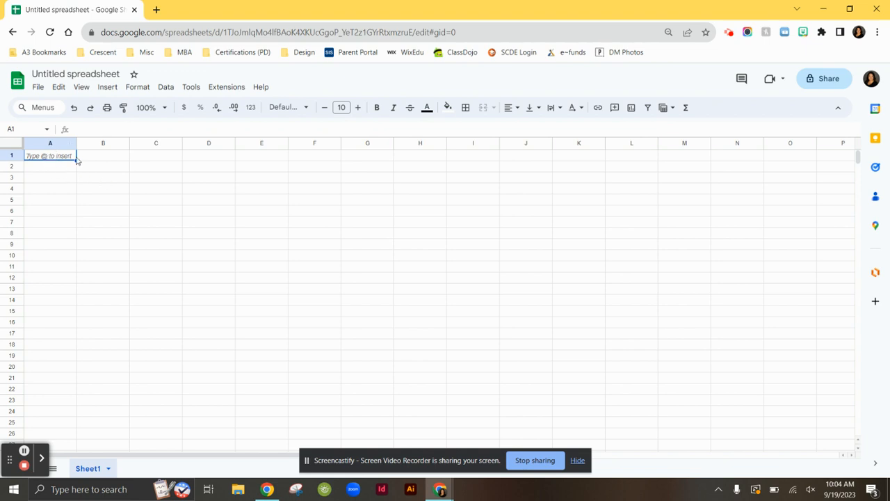
Enter the weekday headings Monday in cell B1 and Tuesday in cell C1.
{"action": "left_click", "coordinate": [259, 200]}
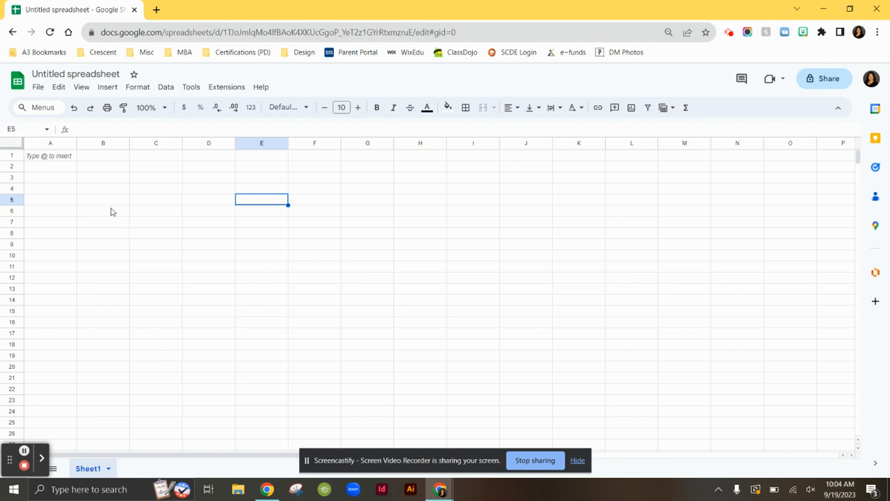
{"action": "left_click", "coordinate": [69, 160]}
{"action": "left_click", "coordinate": [112, 158]}
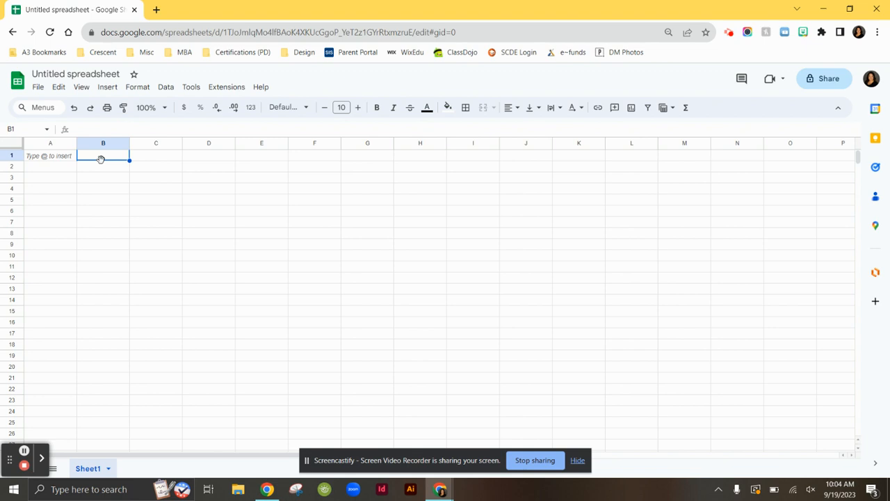
{"action": "type", "text": "Monday"}
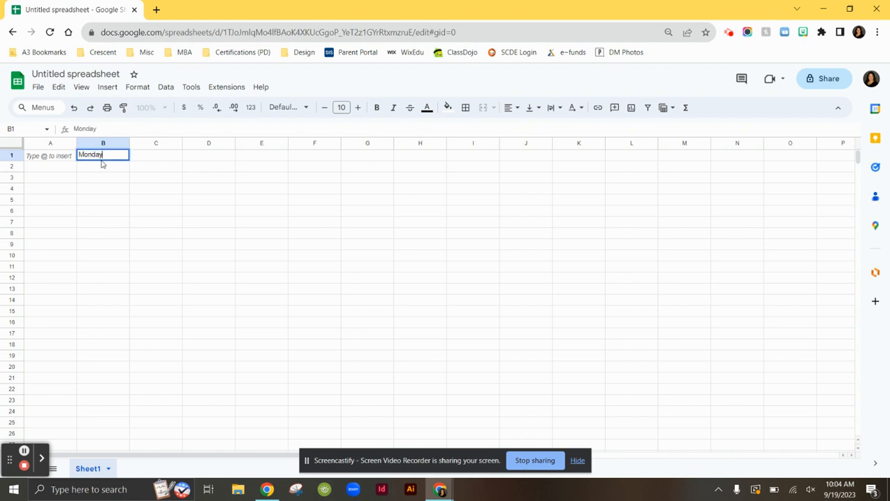
{"action": "key", "text": "Tab"}
{"action": "type", "text": "tu"}
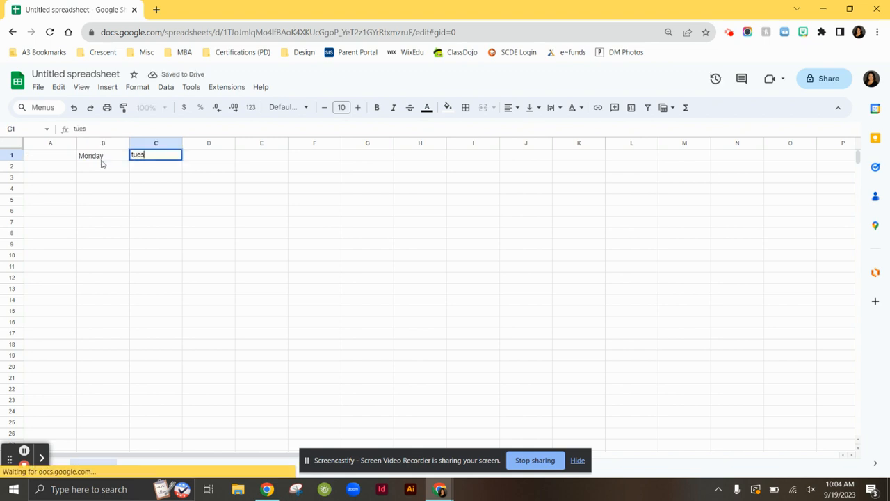
{"action": "type", "text": "Tues"}
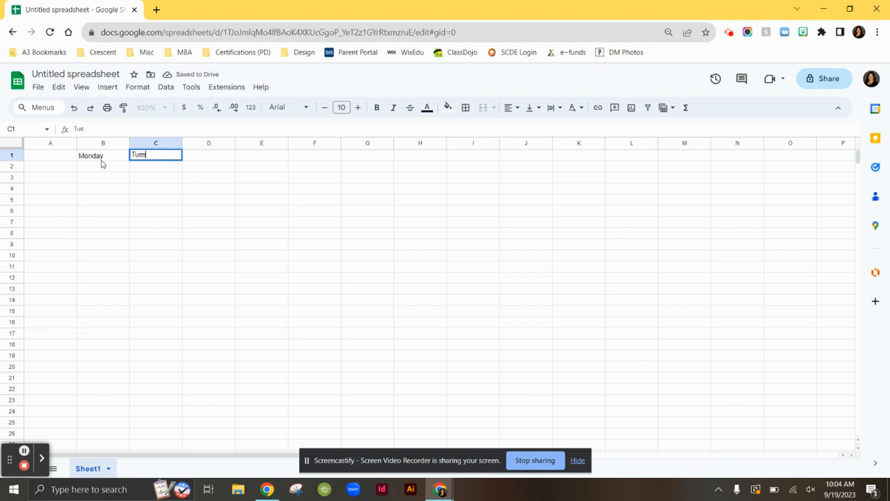
{"action": "type", "text": "dd"}
{"action": "key", "text": "BackSpace"}
{"action": "key", "text": "Tab"}
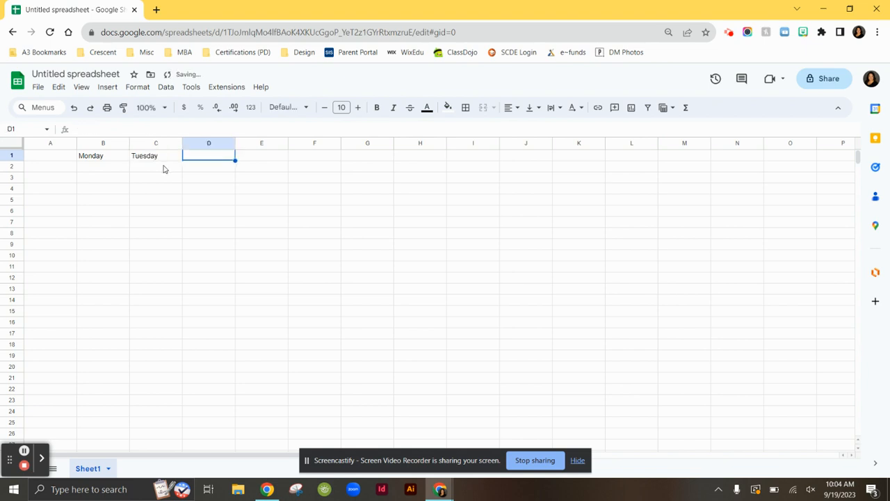
{"action": "left_click", "coordinate": [155, 144]}
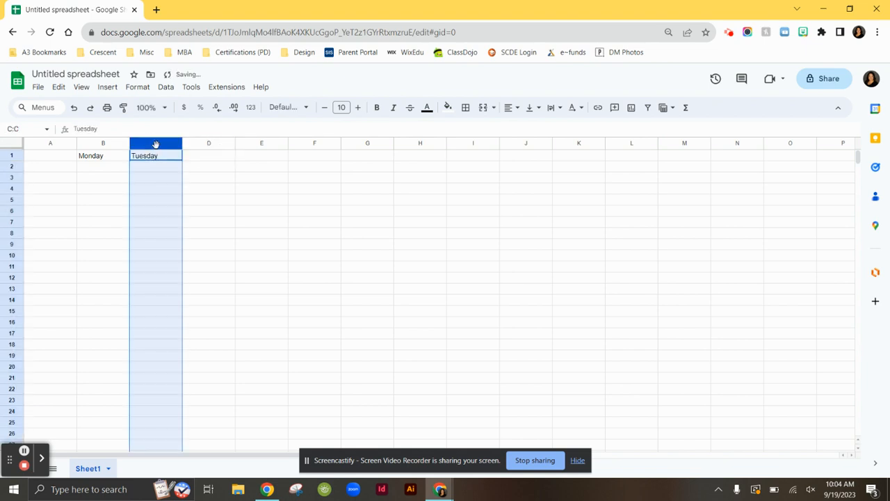
{"action": "left_click", "coordinate": [101, 185]}
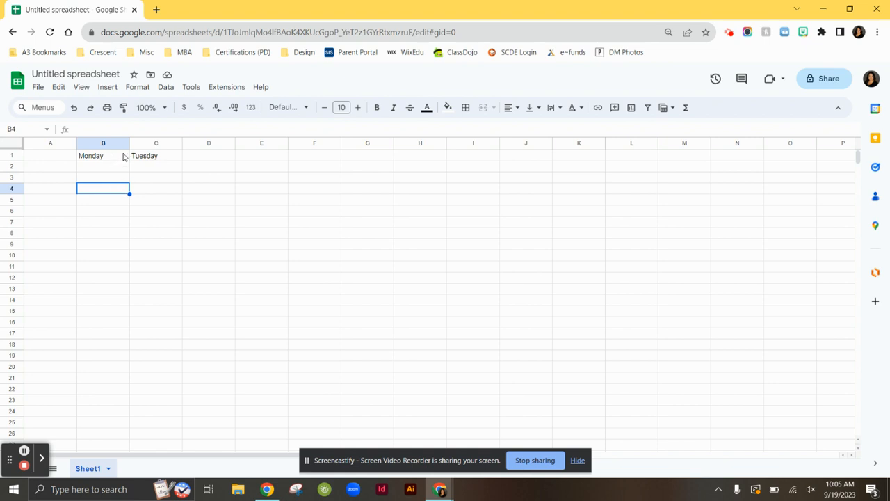
{"action": "left_click", "coordinate": [112, 157]}
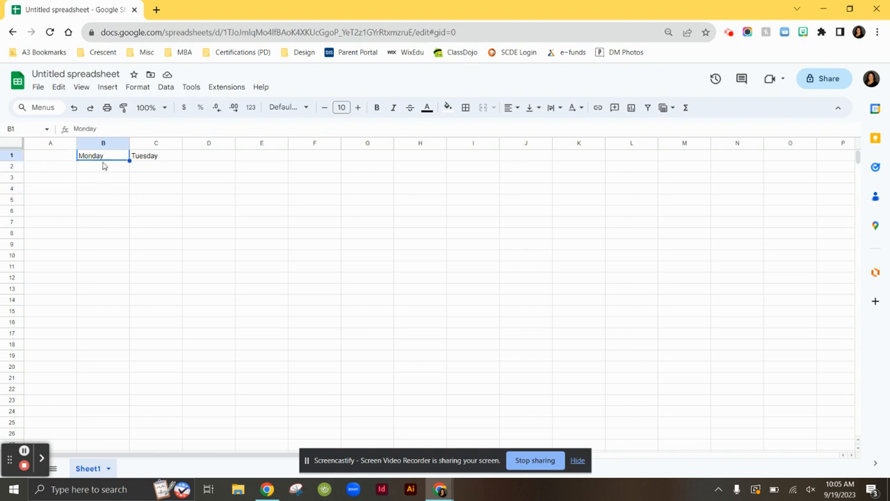
{"action": "left_click_drag", "start_coordinate": [116, 157], "coordinate": [145, 159]}
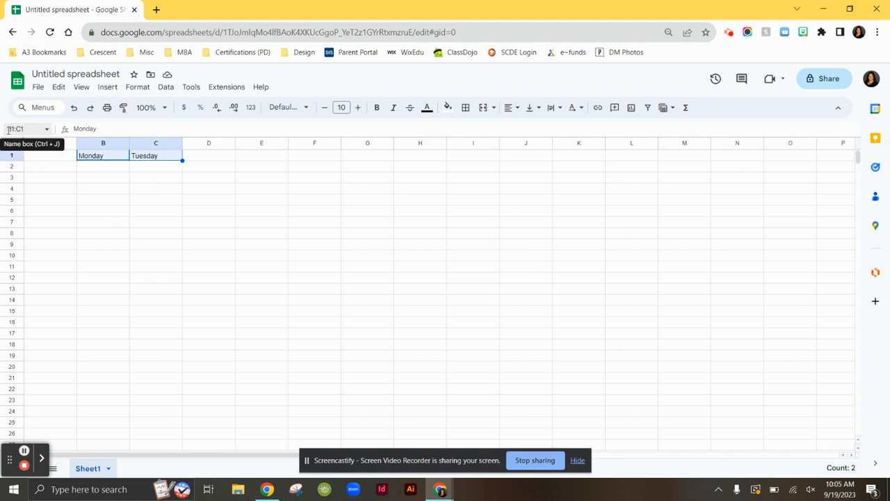
{"action": "left_click", "coordinate": [145, 179]}
{"action": "left_click", "coordinate": [116, 157]}
{"action": "left_click_drag", "start_coordinate": [116, 157], "coordinate": [146, 257]}
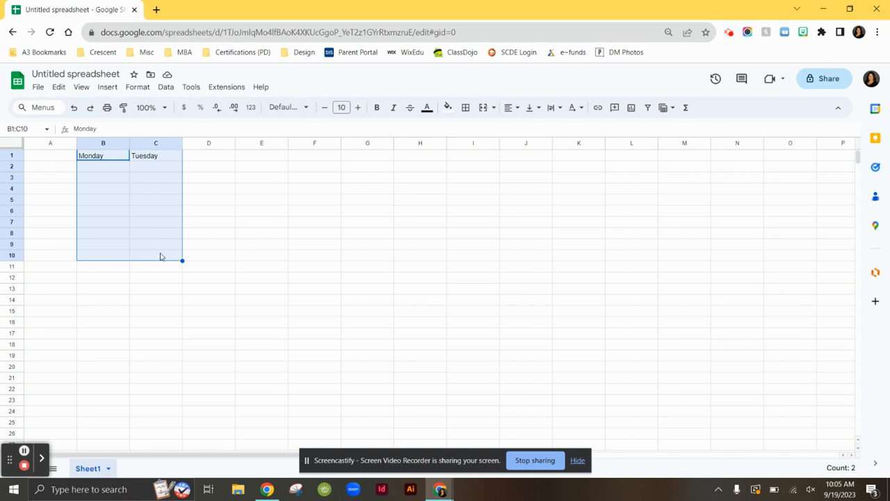
{"action": "left_click", "coordinate": [208, 200]}
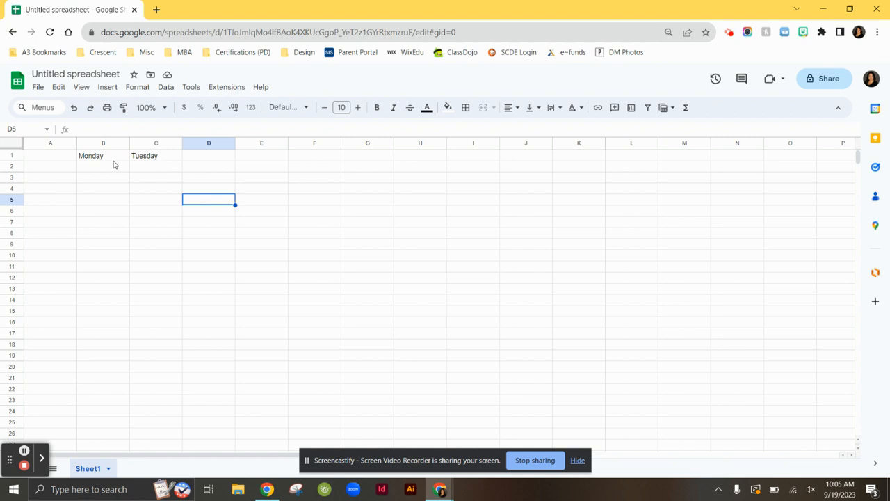
Extend the Monday and Tuesday headings in B1:C1 across row 1 with autofill up to Sunday in H1.
{"action": "left_click_drag", "start_coordinate": [114, 161], "coordinate": [156, 165]}
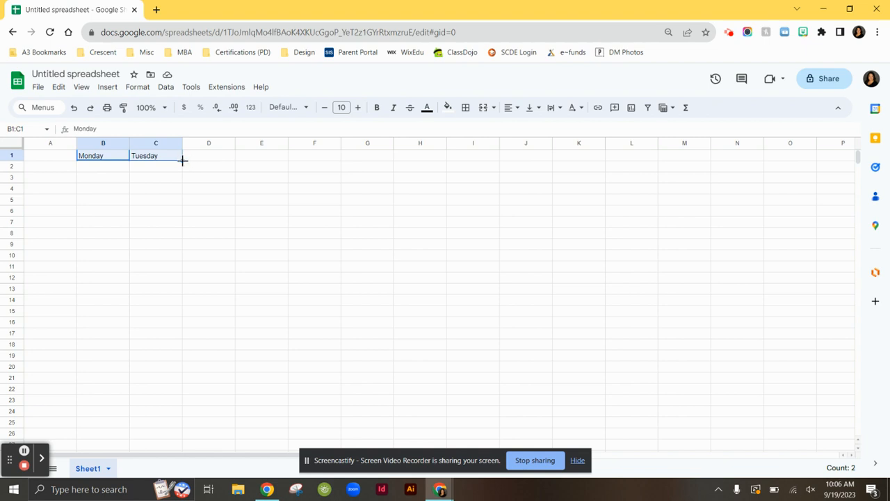
{"action": "left_click_drag", "start_coordinate": [182, 160], "coordinate": [422, 156]}
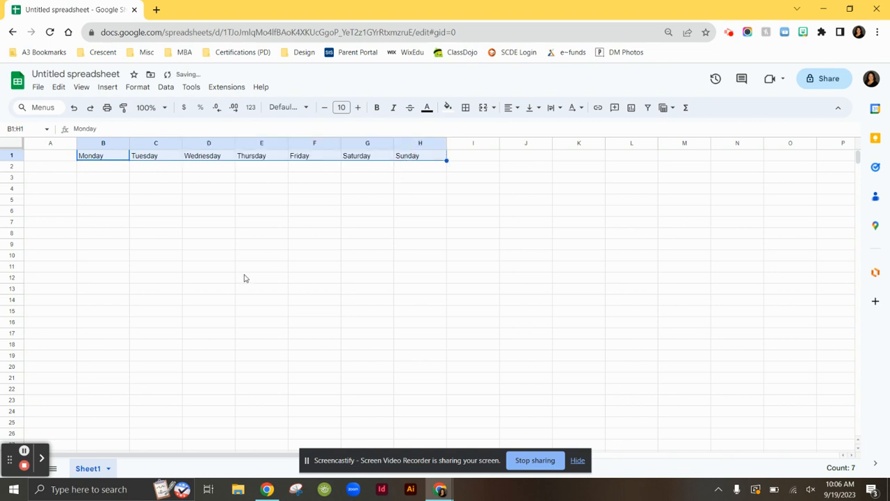
{"action": "left_click", "coordinate": [232, 202]}
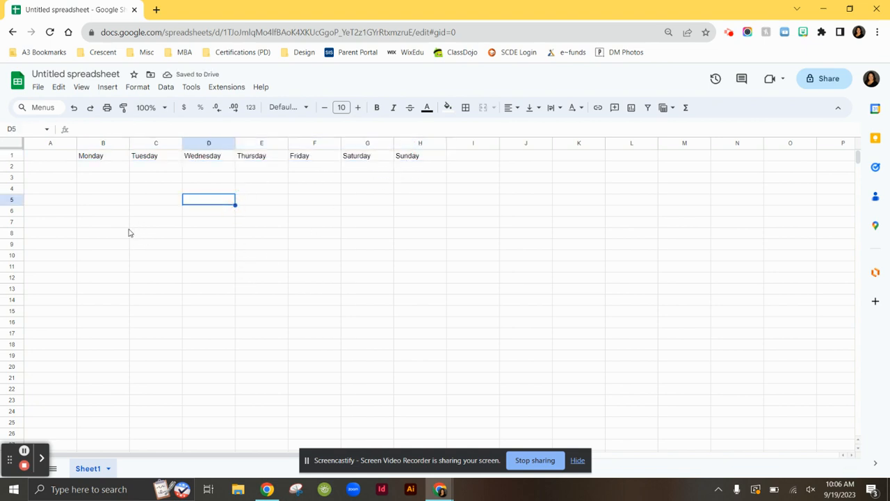
Enter the numbers 1, 2 and 3 in cells A2 to A4.
{"action": "left_click", "coordinate": [62, 170]}
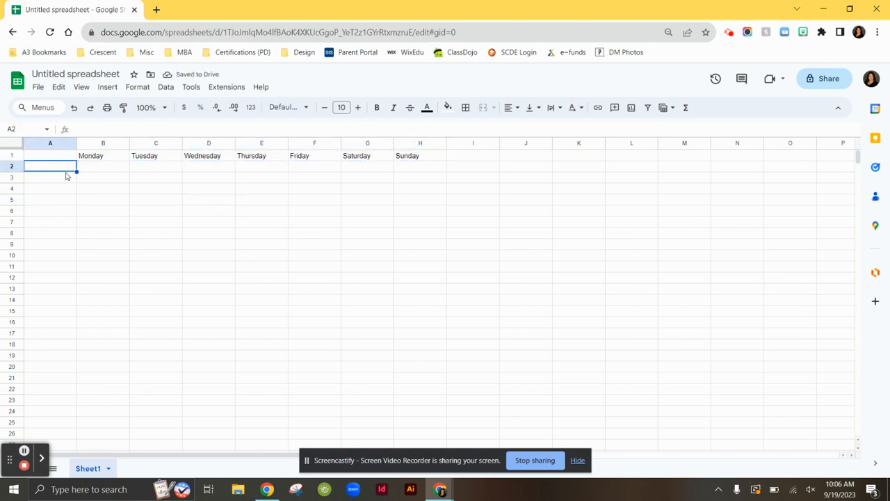
{"action": "type", "text": "1"}
{"action": "key", "text": "Return"}
{"action": "type", "text": "2"}
{"action": "key", "text": "Return"}
{"action": "type", "text": "3"}
{"action": "key", "text": "Return"}
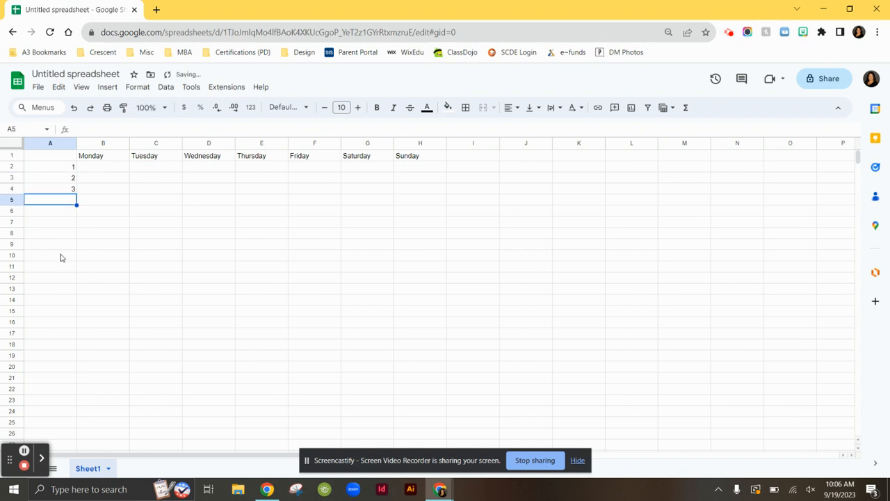
Autofill the number series from A2:A4 down column A to 19 in cell A20.
{"action": "left_click_drag", "start_coordinate": [38, 167], "coordinate": [40, 188]}
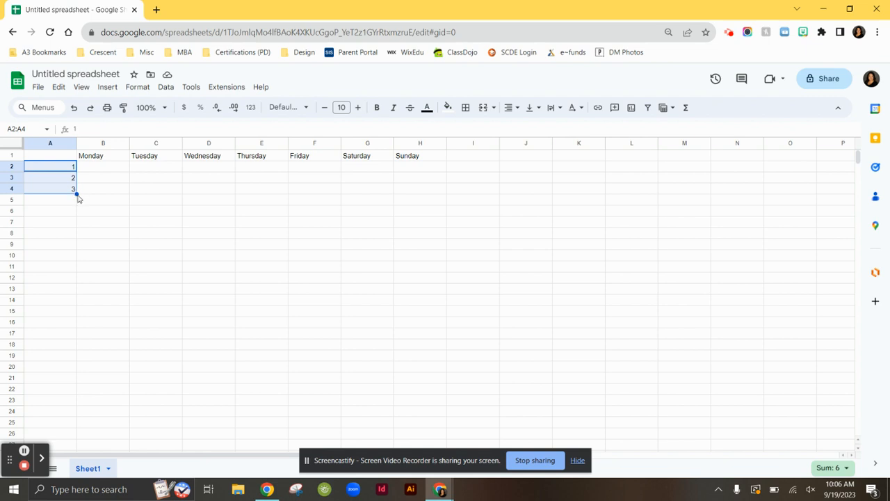
{"action": "left_click_drag", "start_coordinate": [76, 194], "coordinate": [58, 371]}
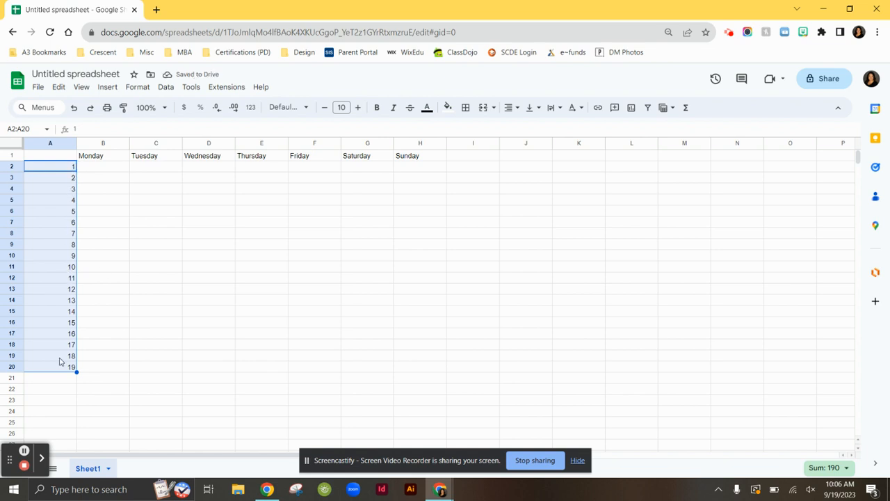
{"action": "left_click", "coordinate": [123, 344]}
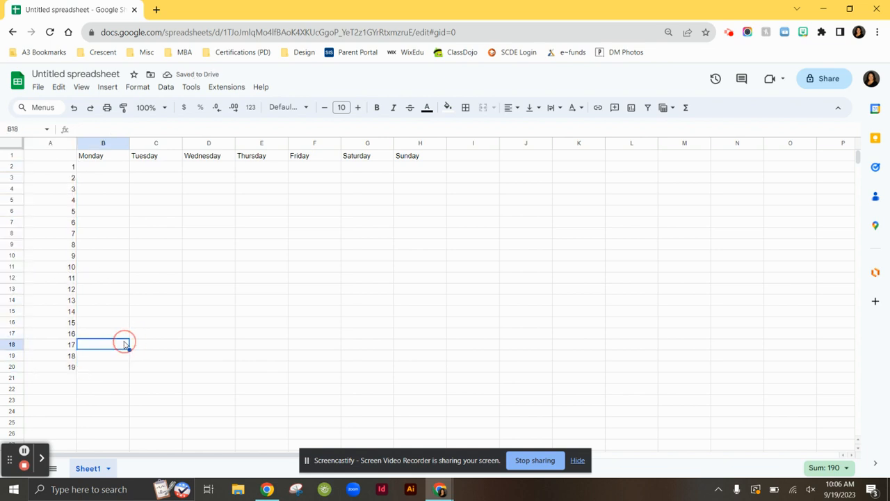
Enter 2, 4 and 6 under Monday in cells B2 to B4.
{"action": "left_click", "coordinate": [107, 167]}
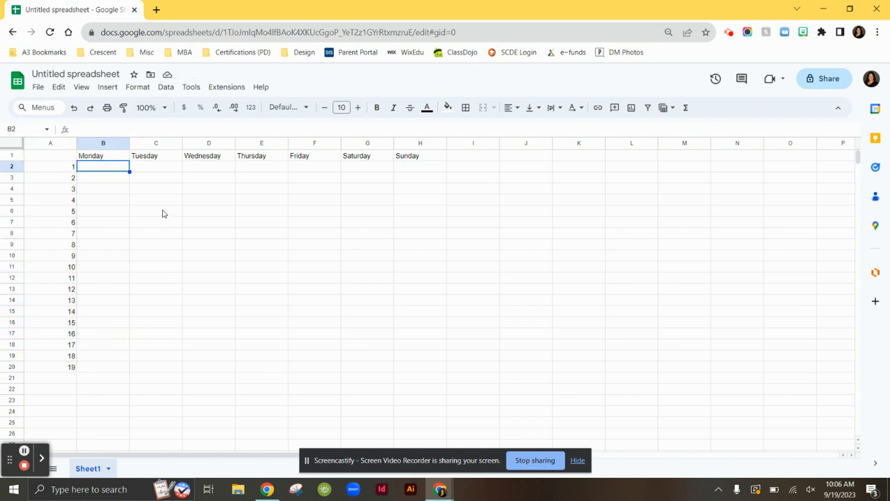
{"action": "type", "text": "2"}
{"action": "key", "text": "Return"}
{"action": "type", "text": "4"}
{"action": "key", "text": "Return"}
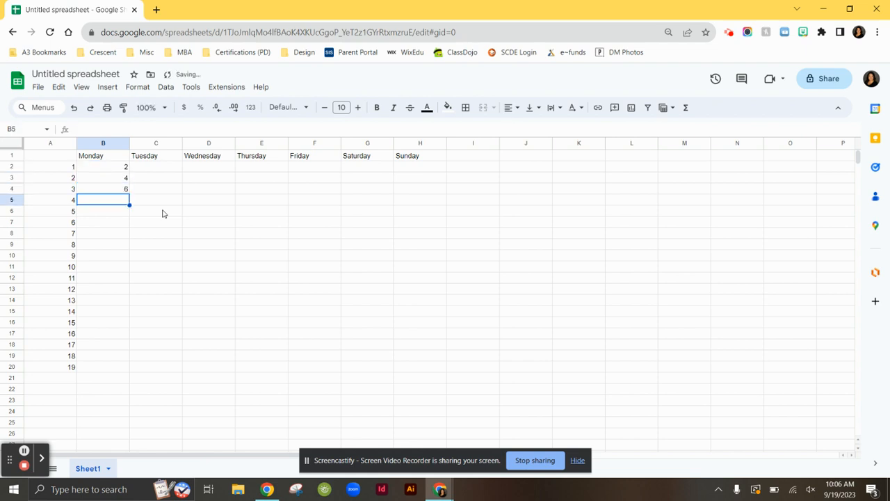
Enter 10 and 20 under Tuesday in cells C2 and C3.
{"action": "key", "text": "Right"}
{"action": "key", "text": "shift+Up"}
{"action": "key", "text": "Up"}
{"action": "key", "text": "Up"}
{"action": "key", "text": "Up"}
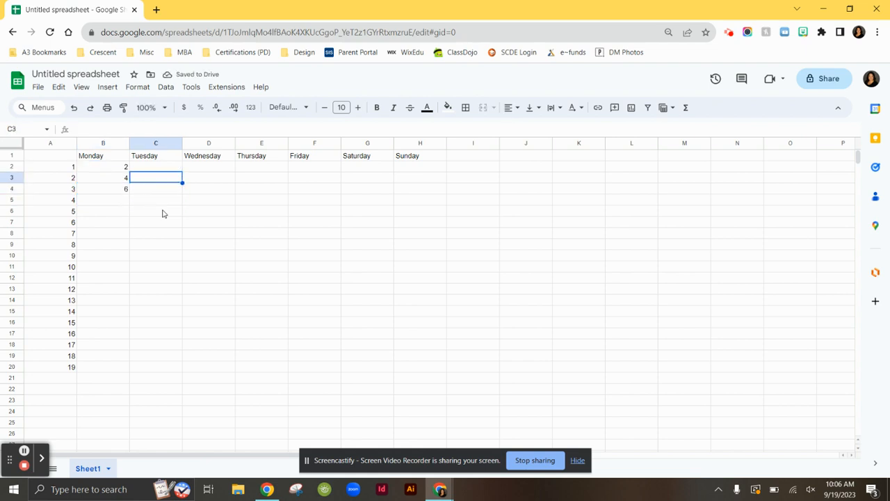
{"action": "type", "text": "10"}
{"action": "key", "text": "Return"}
{"action": "type", "text": "20"}
{"action": "key", "text": "Return"}
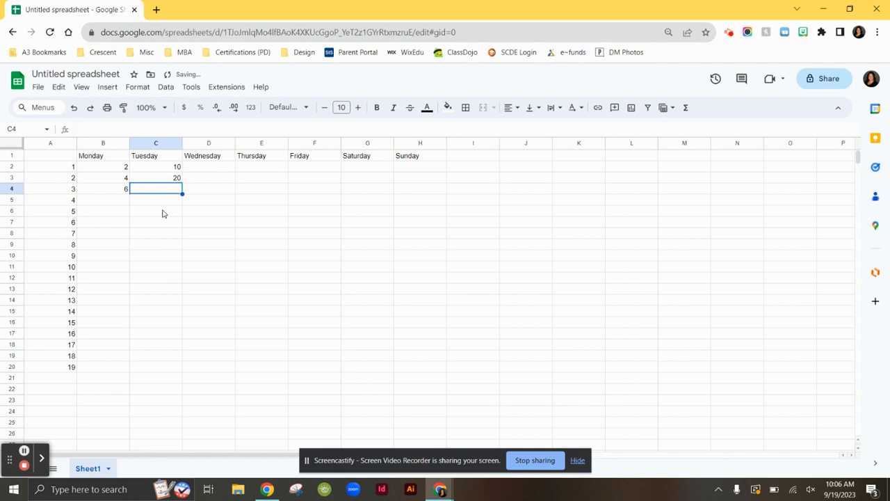
{"action": "key", "text": "Right"}
{"action": "key", "text": "Right"}
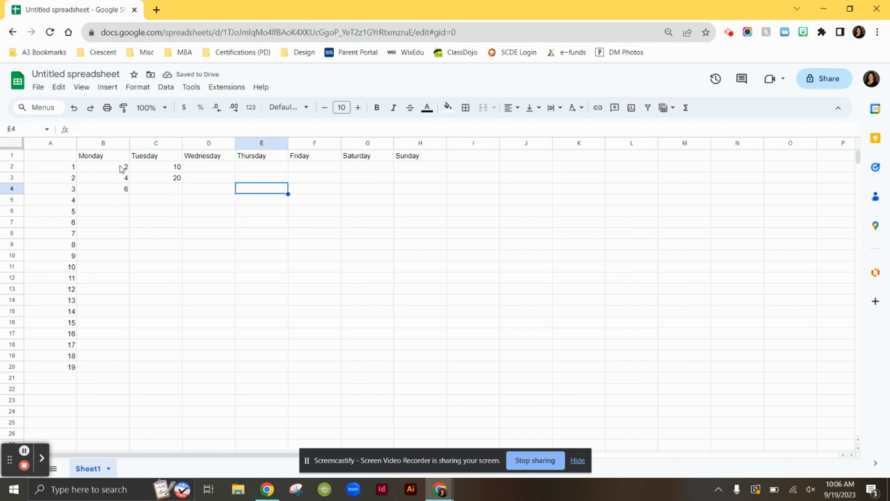
Autofill the Monday series by twos and the Tuesday series by tens down to row 20.
{"action": "left_click_drag", "start_coordinate": [121, 169], "coordinate": [120, 187]}
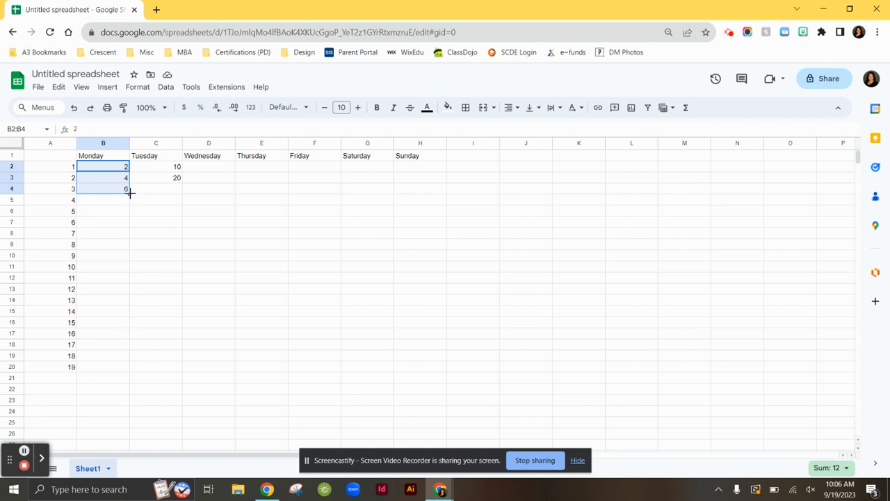
{"action": "left_click_drag", "start_coordinate": [130, 193], "coordinate": [100, 366]}
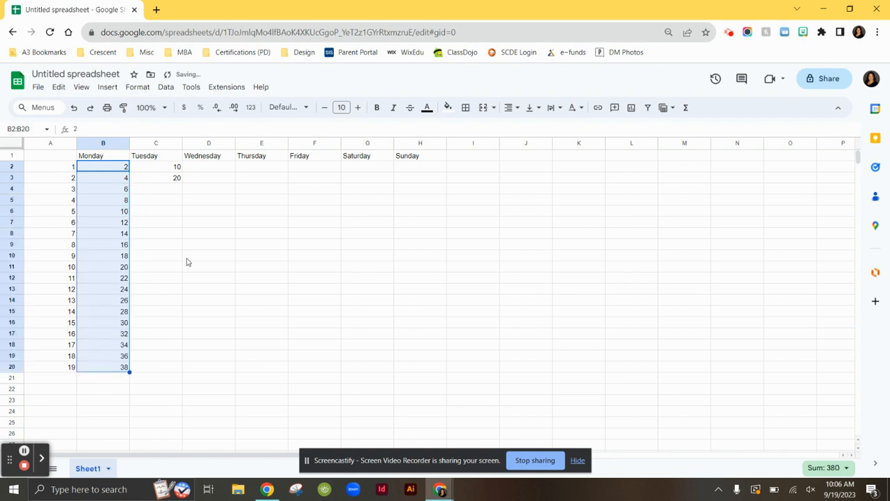
{"action": "left_click_drag", "start_coordinate": [177, 169], "coordinate": [175, 178]}
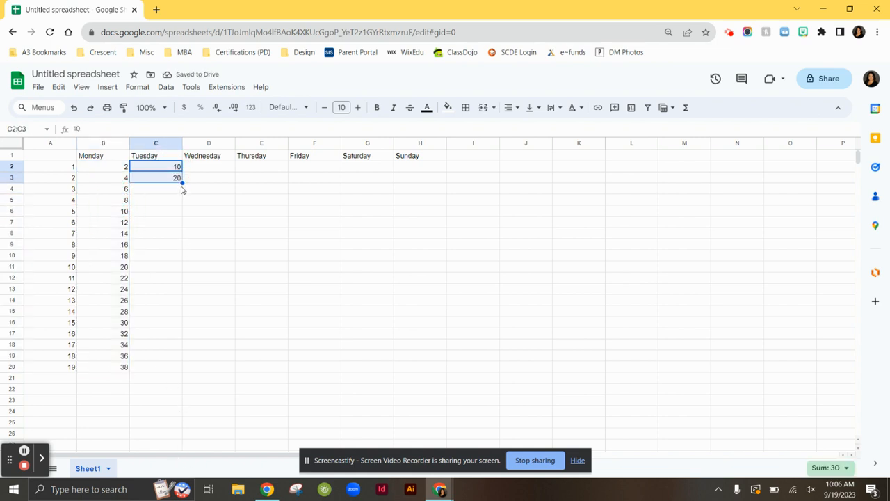
{"action": "left_click", "coordinate": [182, 183]}
{"action": "left_click_drag", "start_coordinate": [182, 182], "coordinate": [178, 365]}
{"action": "left_click", "coordinate": [228, 306]}
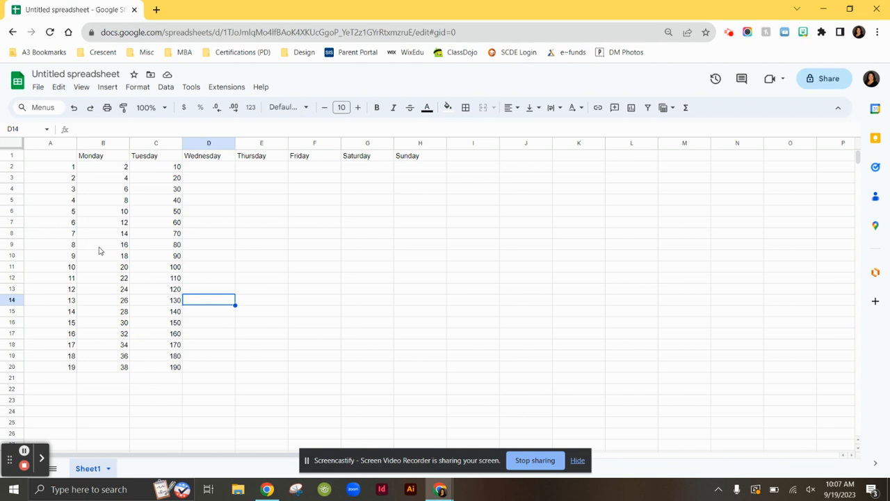
{"action": "left_click", "coordinate": [257, 223]}
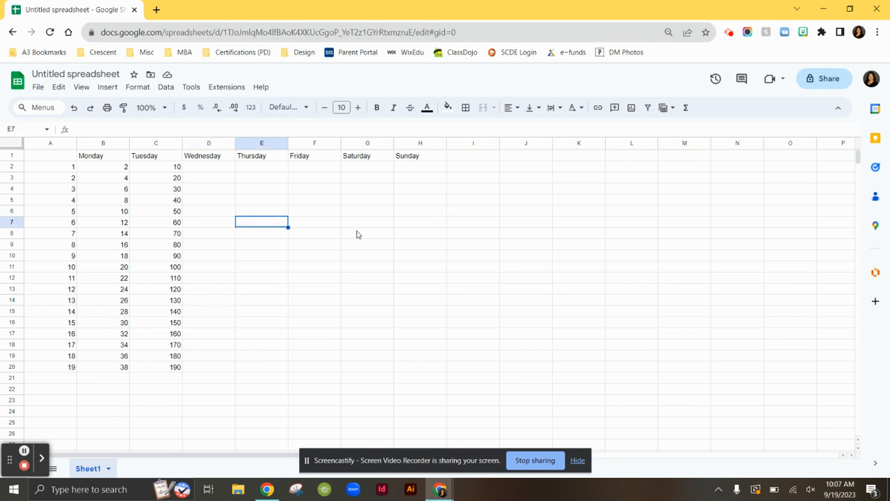
{"action": "left_click", "coordinate": [214, 168]}
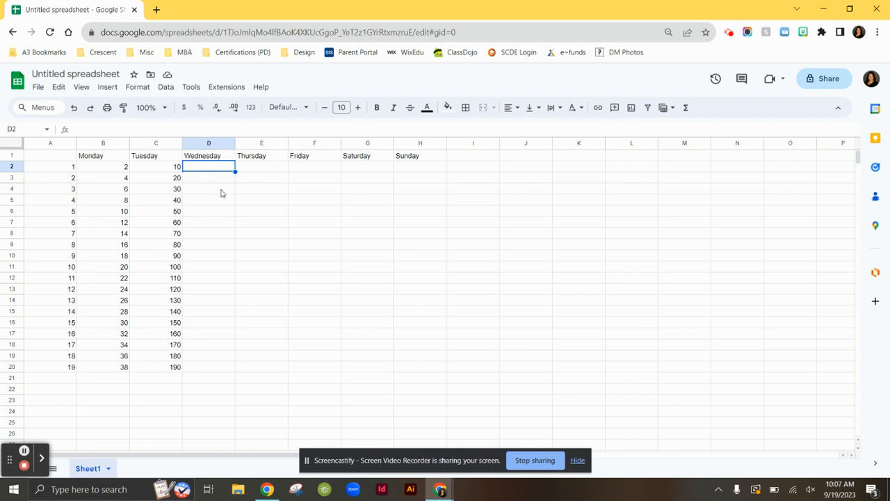
Enter the formula =2+2 under Wednesday in cell D2 and reselect the cell to check its formula.
{"action": "type", "text": "="}
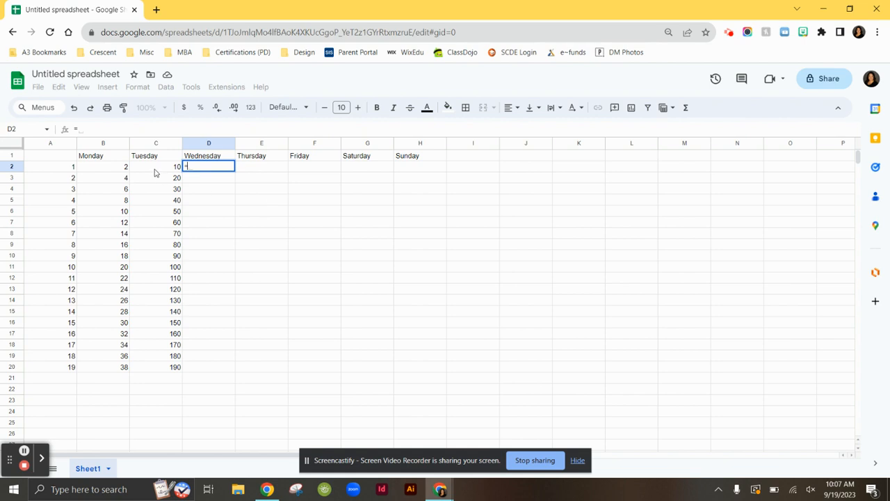
{"action": "type", "text": "2*2"}
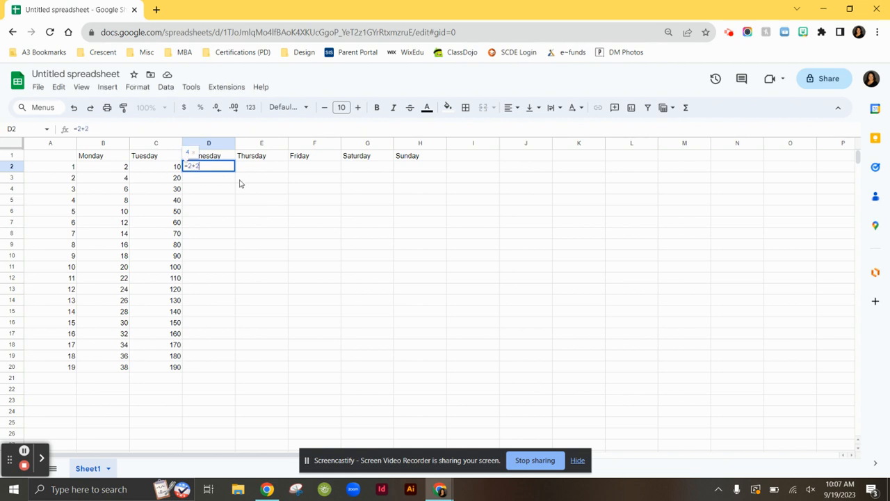
{"action": "key", "text": "Return"}
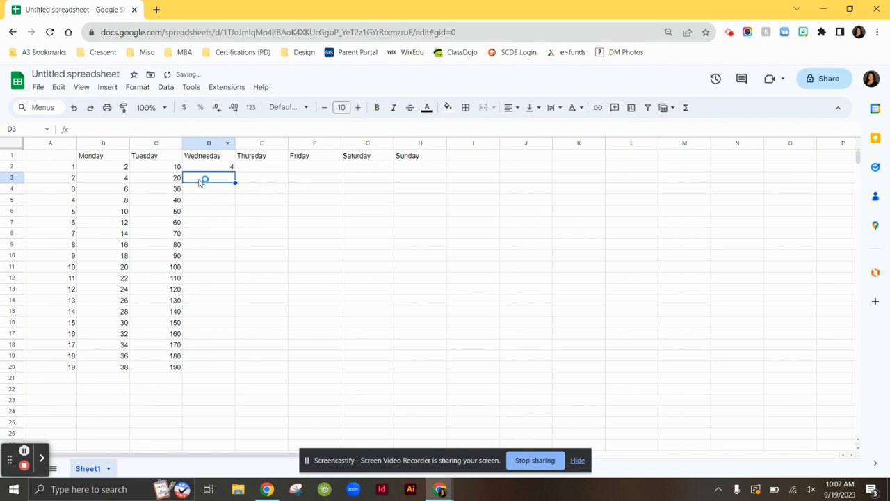
{"action": "left_click", "coordinate": [204, 167]}
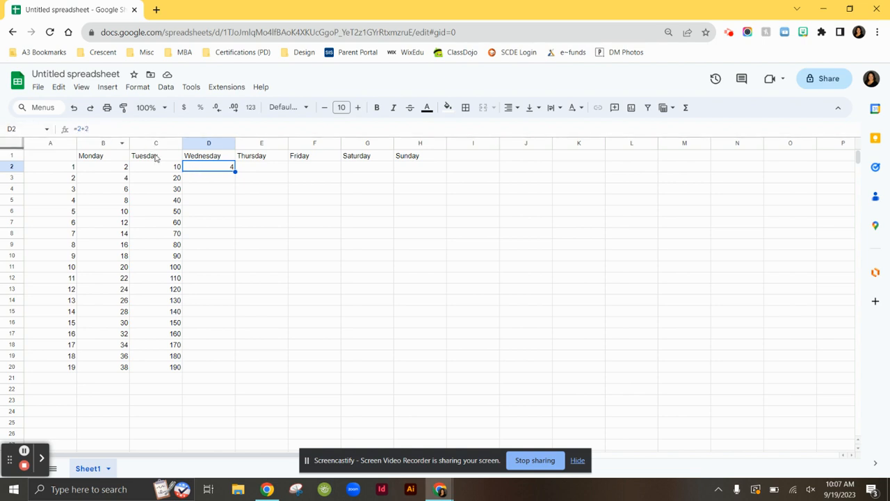
{"action": "key", "text": "Down"}
{"action": "key", "text": "Down"}
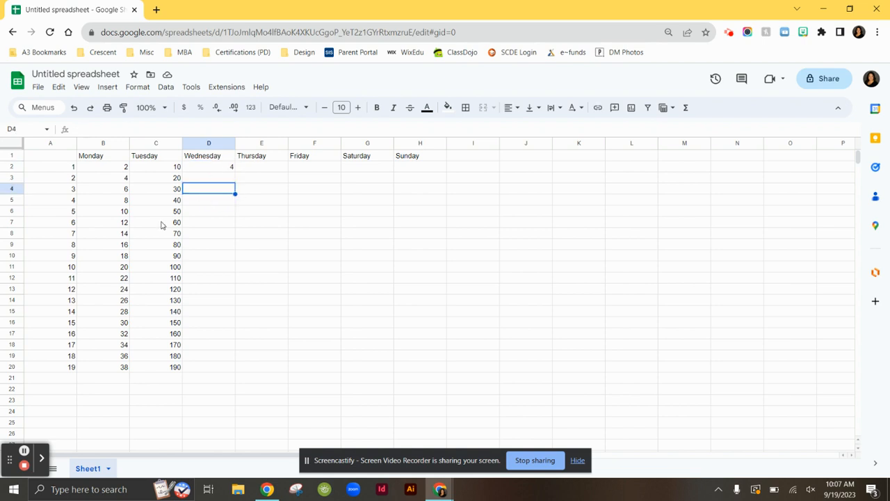
{"action": "left_click", "coordinate": [207, 179]}
{"action": "left_click", "coordinate": [152, 176]}
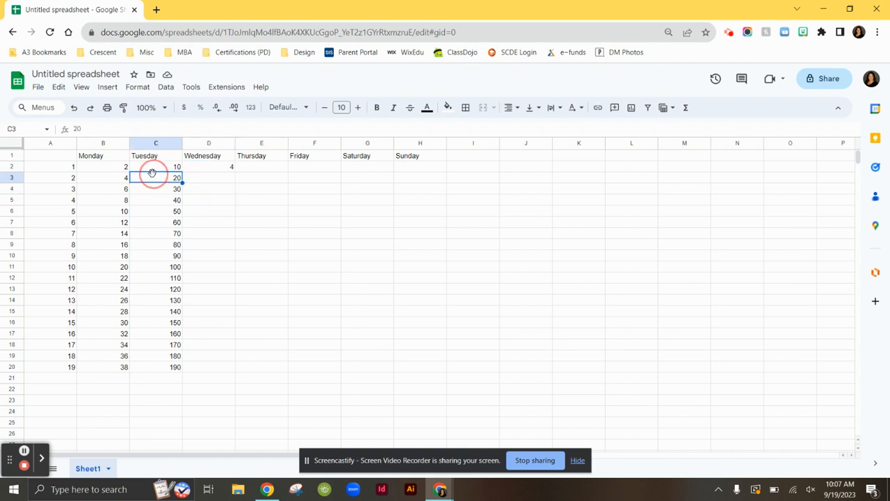
{"action": "left_click", "coordinate": [110, 179]}
{"action": "left_click", "coordinate": [206, 182]}
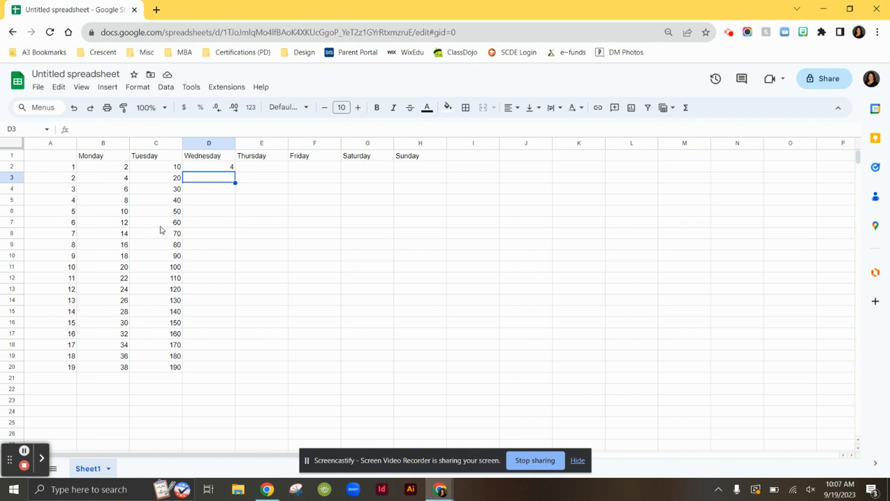
{"action": "left_click", "coordinate": [146, 180]}
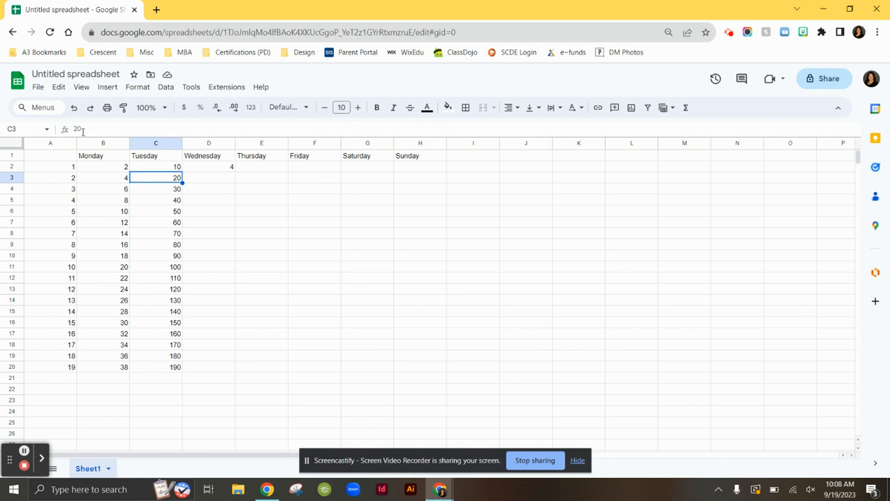
Enter the formula =C3+B3-A3 in cell D3, picking its references from row 3.
{"action": "left_click", "coordinate": [208, 182]}
{"action": "type", "text": "="}
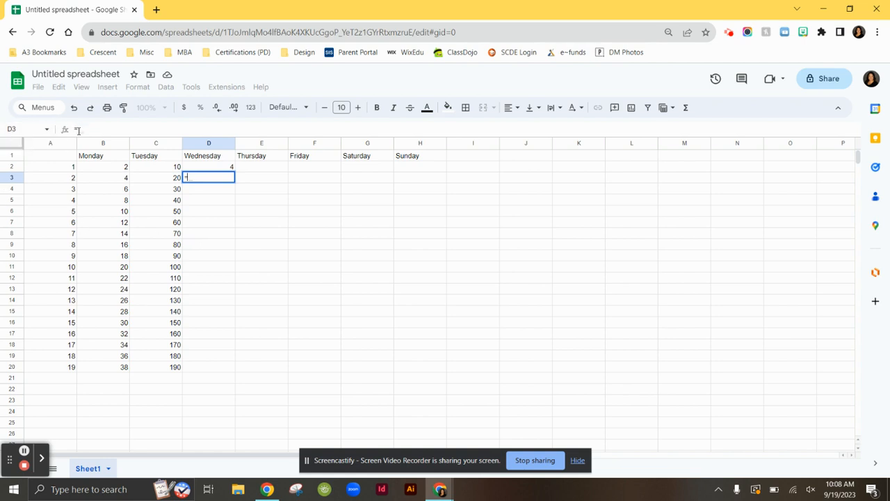
{"action": "left_click", "coordinate": [162, 178]}
{"action": "type", "text": "+"}
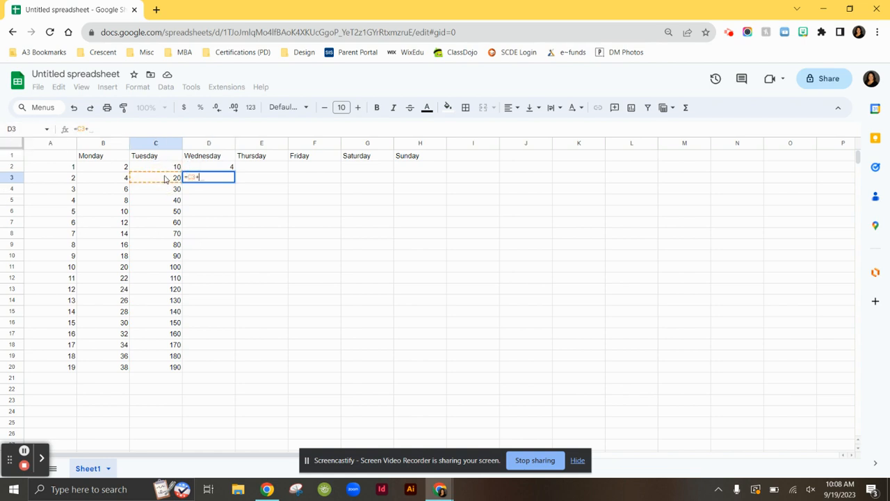
{"action": "left_click", "coordinate": [126, 178]}
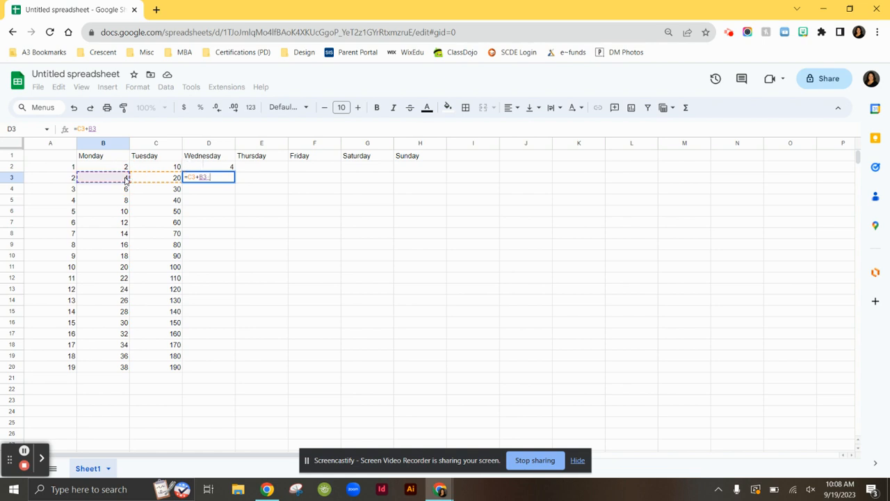
{"action": "type", "text": "-"}
{"action": "left_click", "coordinate": [61, 183]}
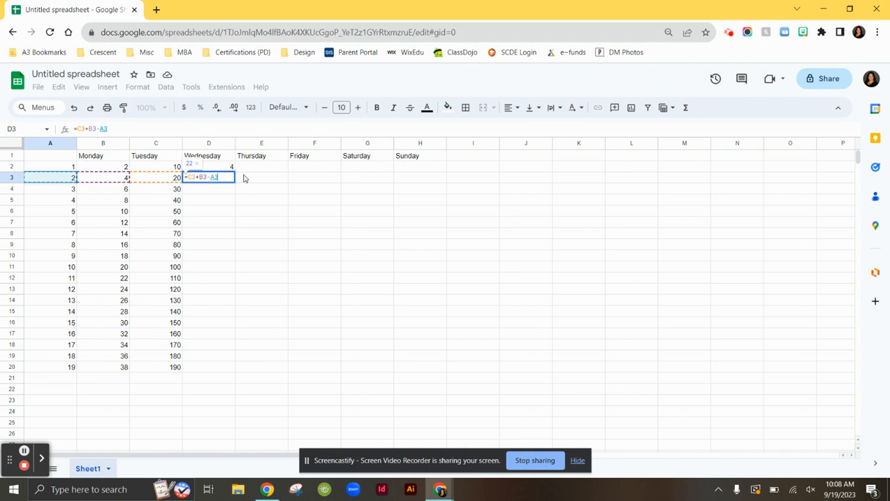
{"action": "key", "text": "Return"}
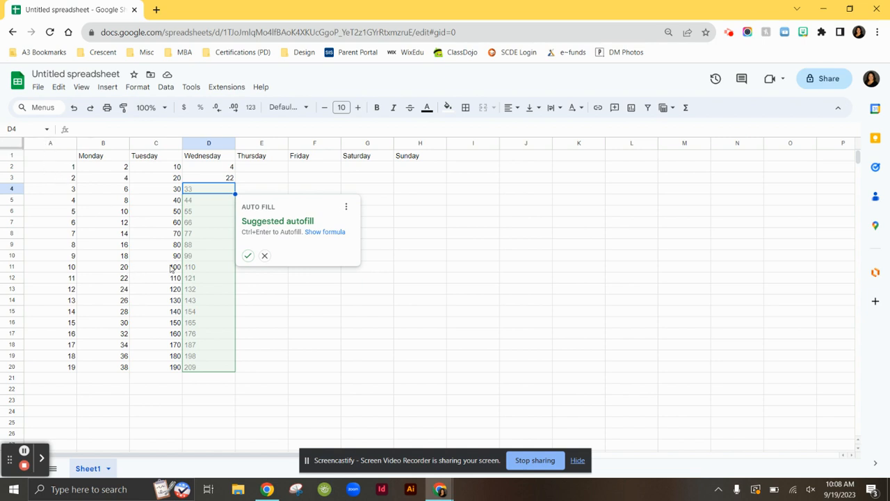
Accept the suggested autofill to extend the Wednesday formula through cell D20, and dismiss the Adobe Creative Cloud notification.
{"action": "left_click", "coordinate": [248, 256]}
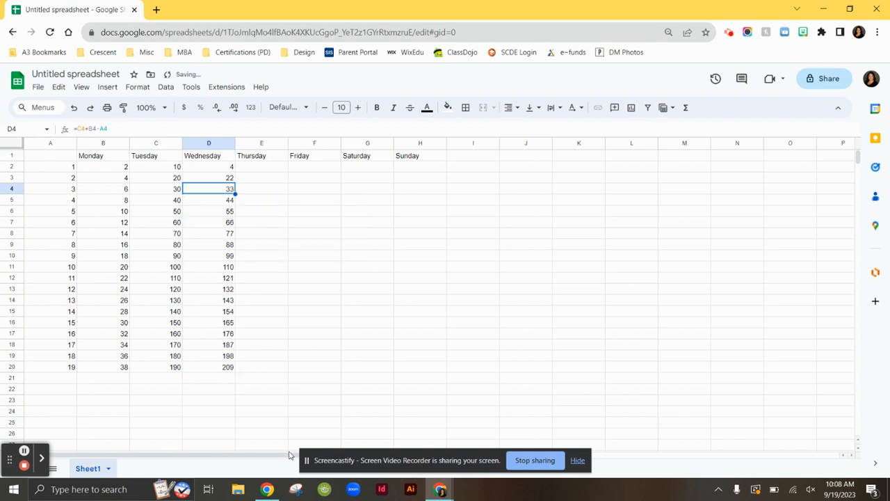
{"action": "left_click", "coordinate": [304, 312]}
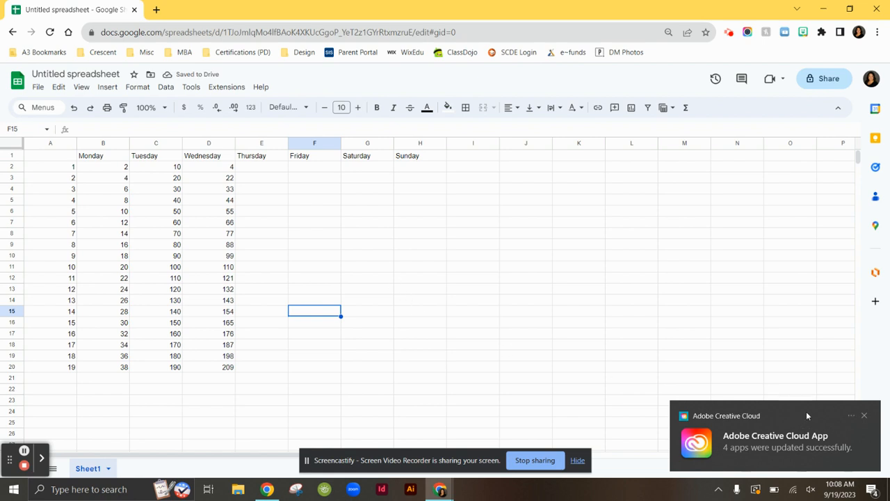
{"action": "left_click", "coordinate": [864, 416]}
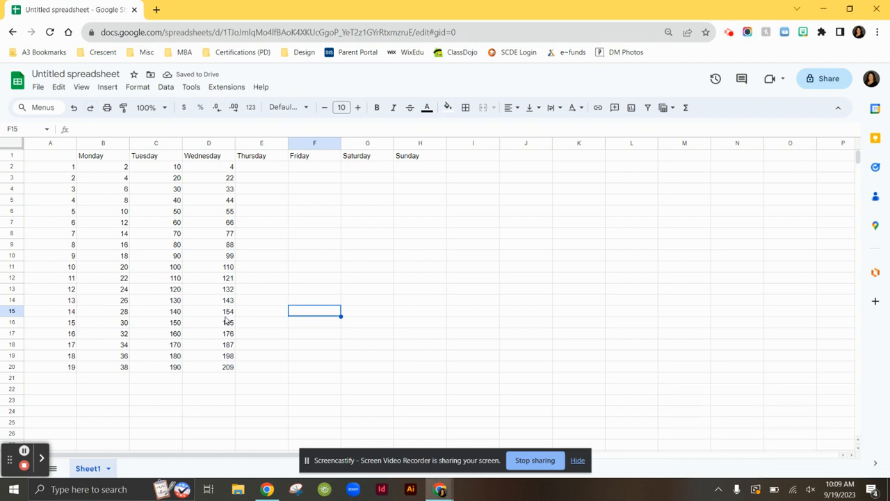
{"action": "left_click", "coordinate": [188, 370]}
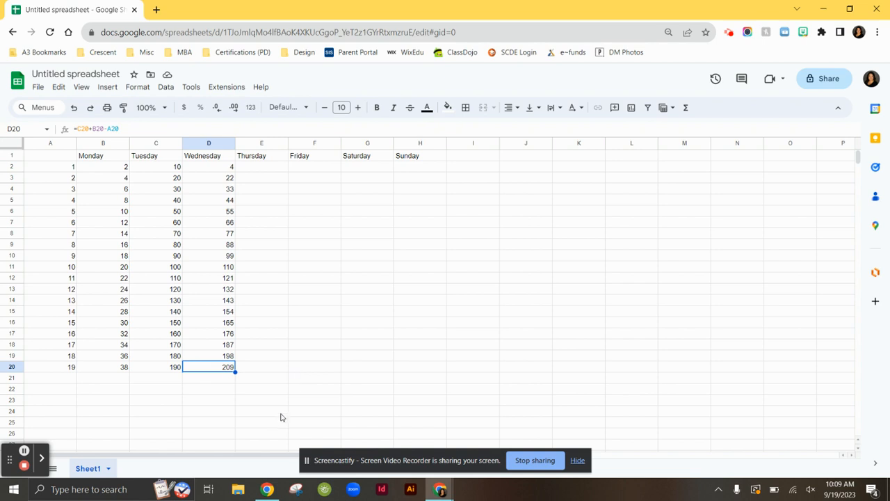
Enter a formula under Thursday in cell E2 dividing Tuesday's value by Wednesday's, =C2/D2.
{"action": "left_click", "coordinate": [260, 158]}
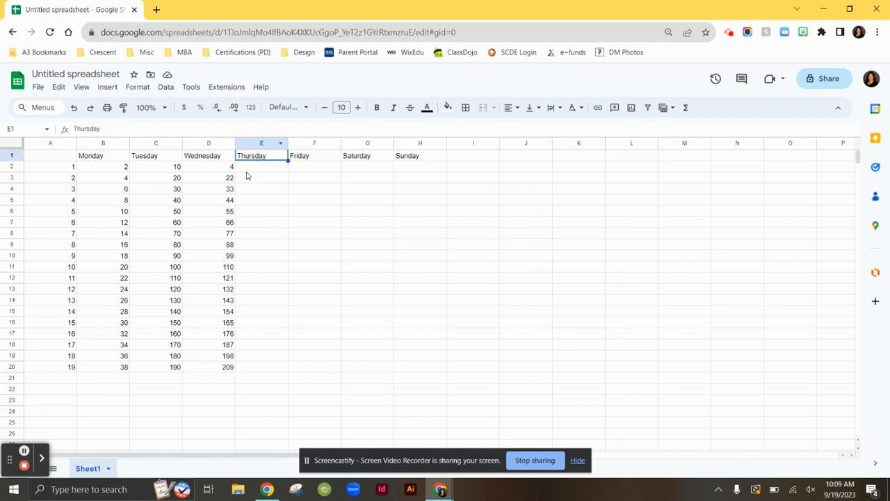
{"action": "key", "text": "Down"}
{"action": "type", "text": "="}
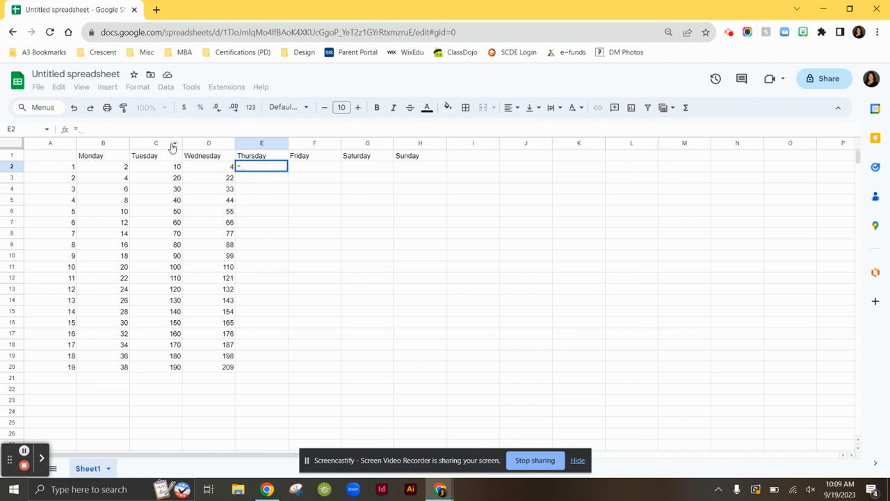
{"action": "left_click", "coordinate": [169, 168]}
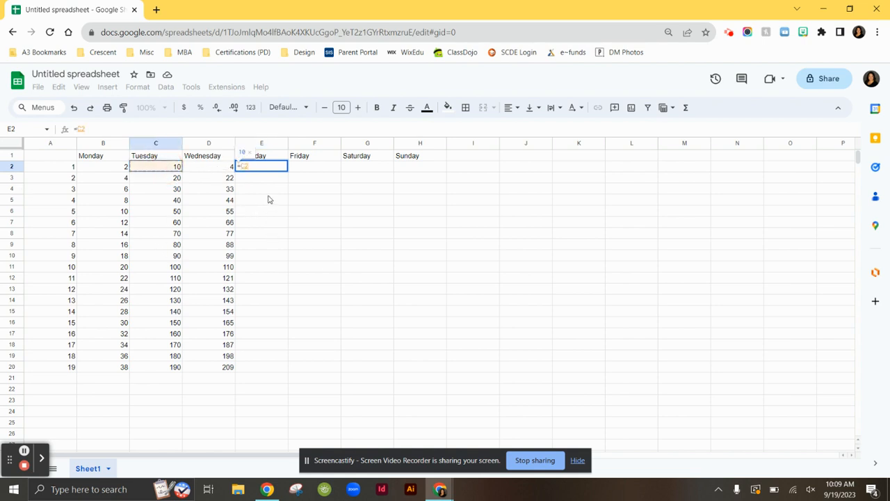
{"action": "type", "text": "/"}
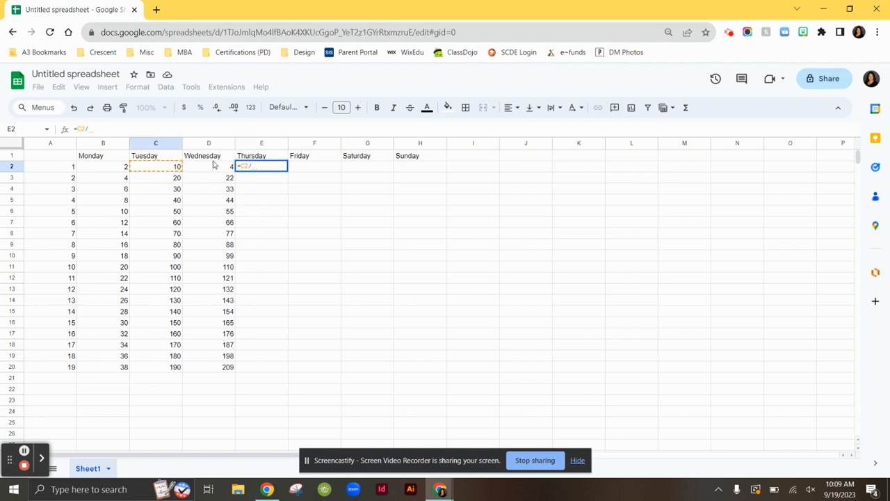
{"action": "left_click", "coordinate": [203, 169]}
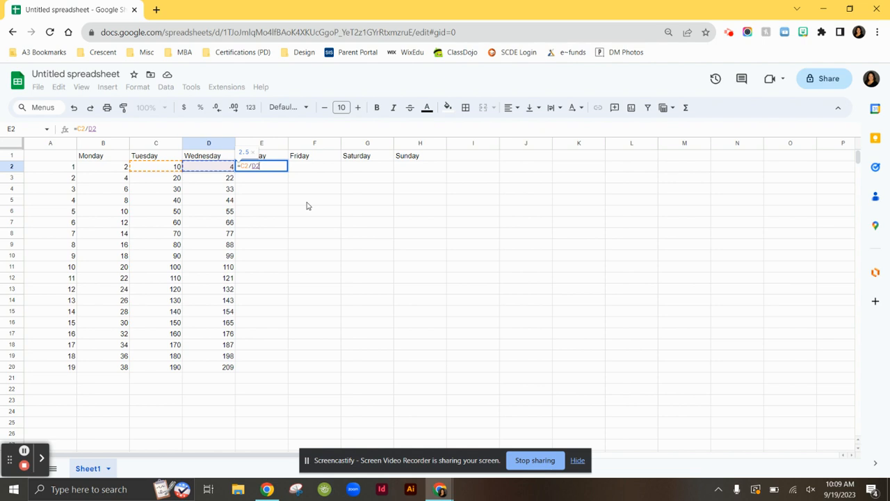
{"action": "key", "text": "Return"}
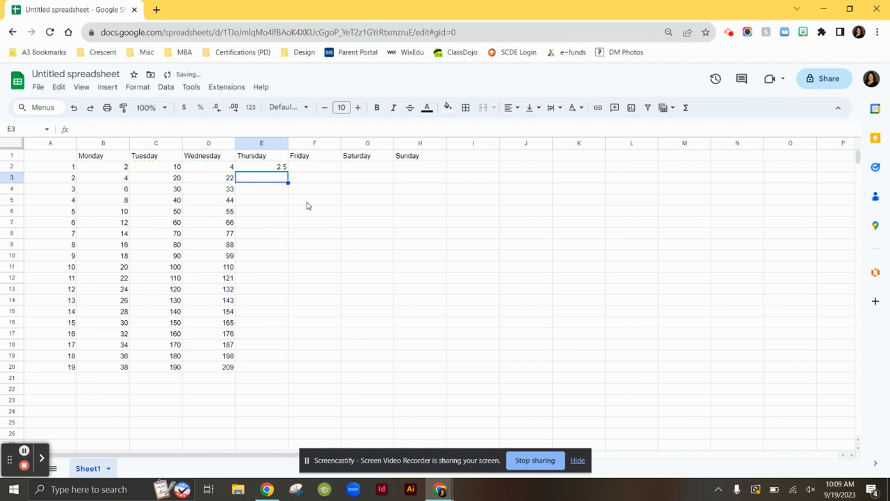
Autofill the division formula from E2 down to E20 and check the copied formula in E20.
{"action": "left_click", "coordinate": [283, 170]}
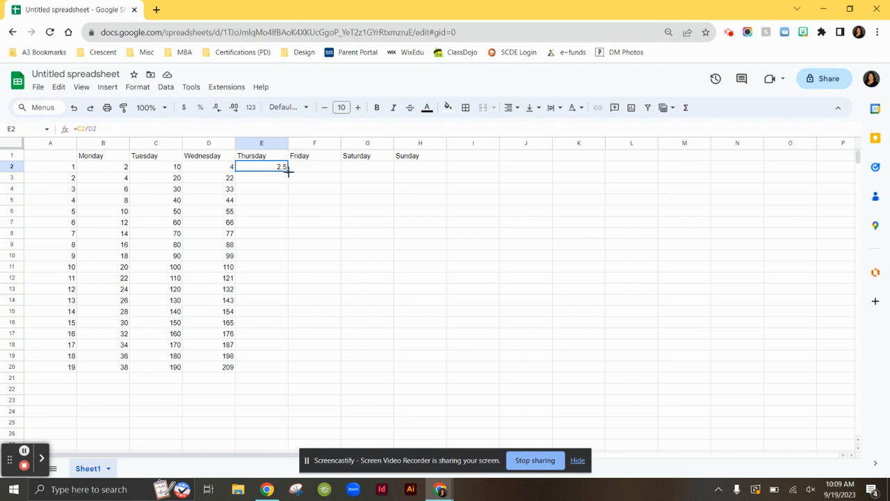
{"action": "left_click", "coordinate": [289, 171]}
{"action": "left_click_drag", "start_coordinate": [288, 172], "coordinate": [269, 373]}
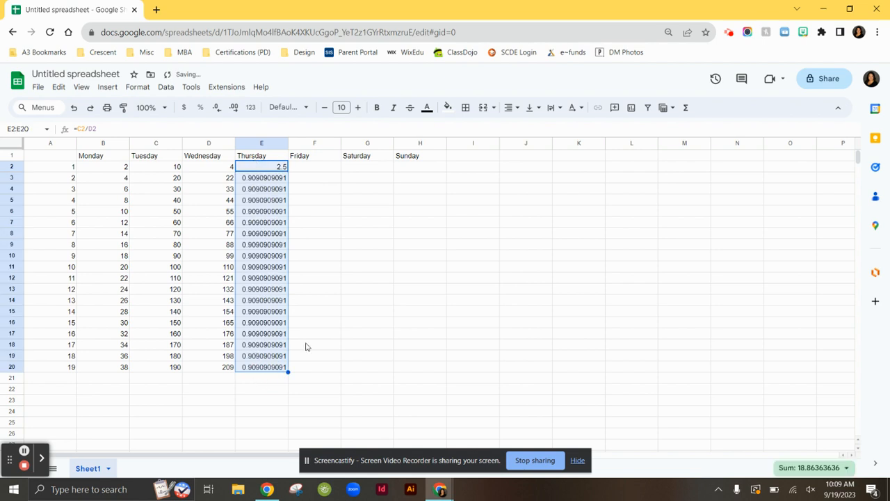
{"action": "left_click", "coordinate": [307, 345]}
{"action": "left_click", "coordinate": [256, 368]}
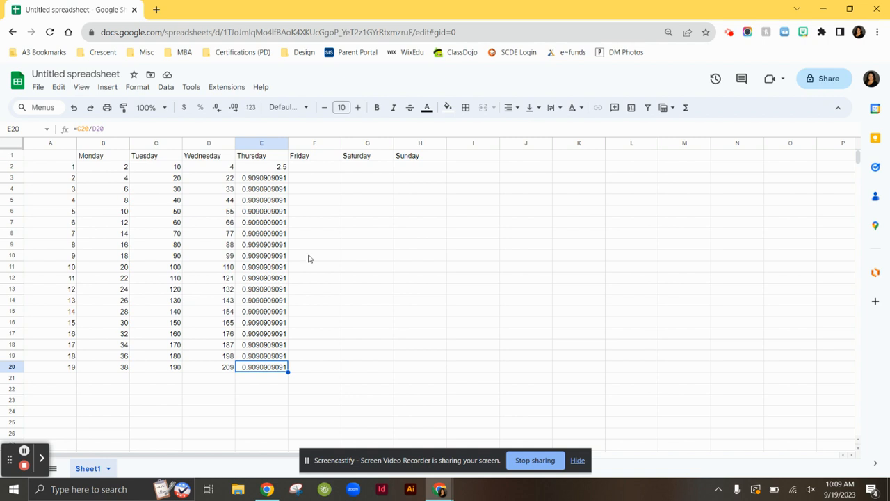
{"action": "left_click", "coordinate": [320, 170]}
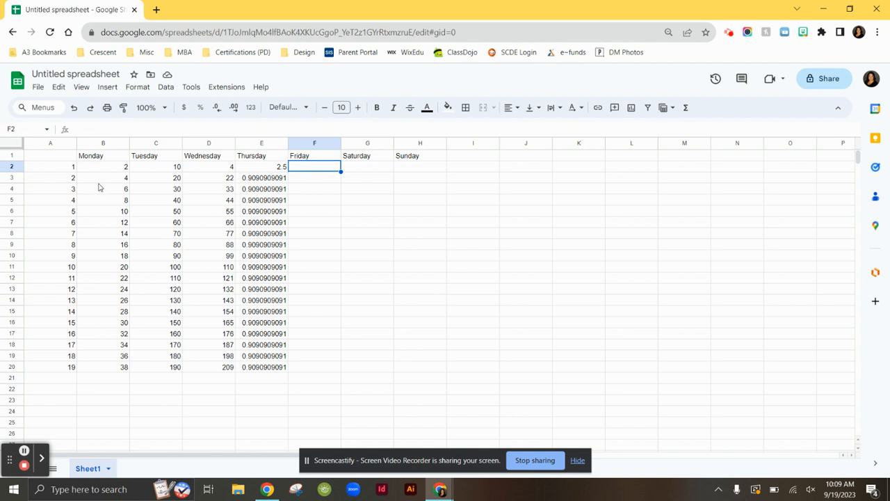
{"action": "left_click", "coordinate": [354, 258]}
{"action": "left_click_drag", "start_coordinate": [320, 167], "coordinate": [401, 368]}
{"action": "left_click", "coordinate": [157, 179]}
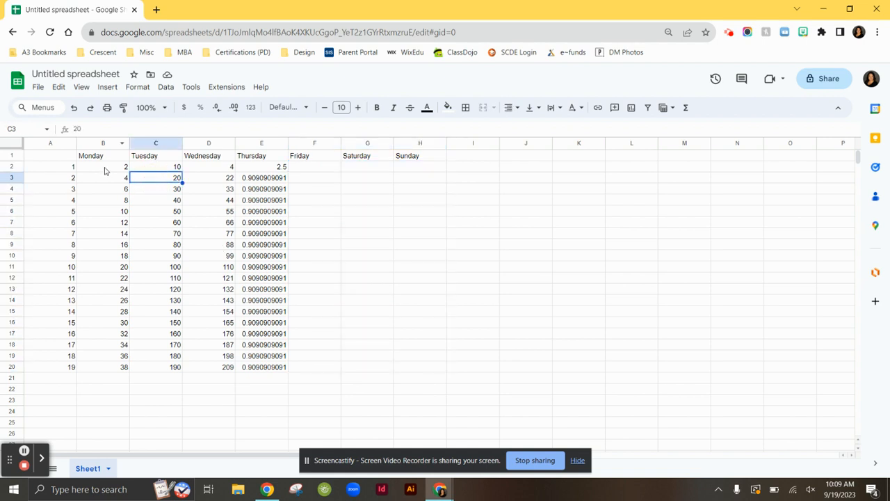
Make the weekday headings in B1:H1 bold and apply all borders to them.
{"action": "left_click_drag", "start_coordinate": [101, 157], "coordinate": [422, 156]}
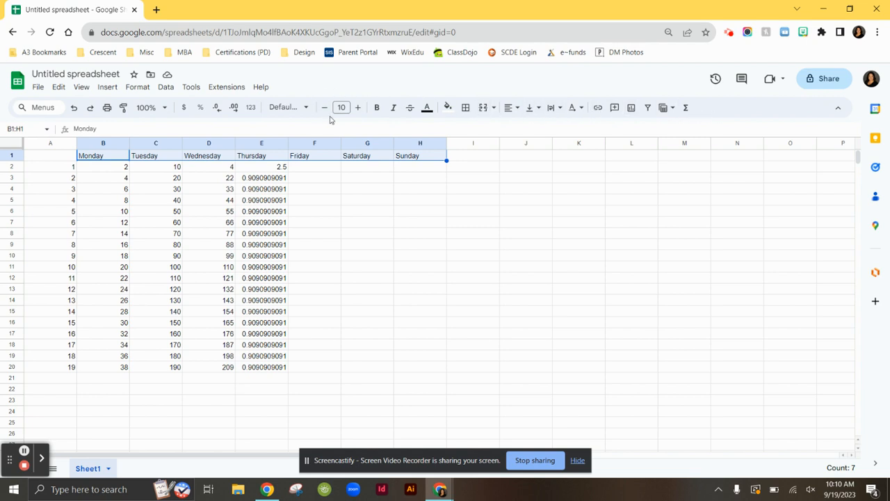
{"action": "left_click", "coordinate": [378, 107]}
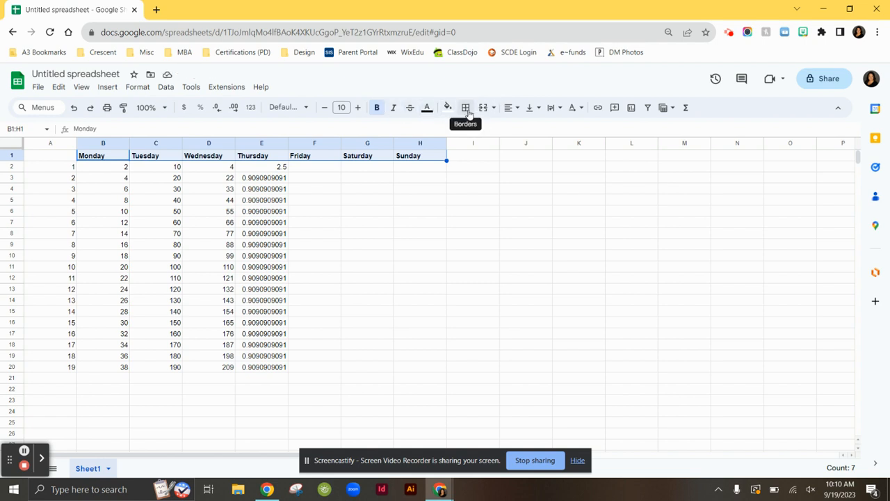
{"action": "left_click", "coordinate": [466, 110]}
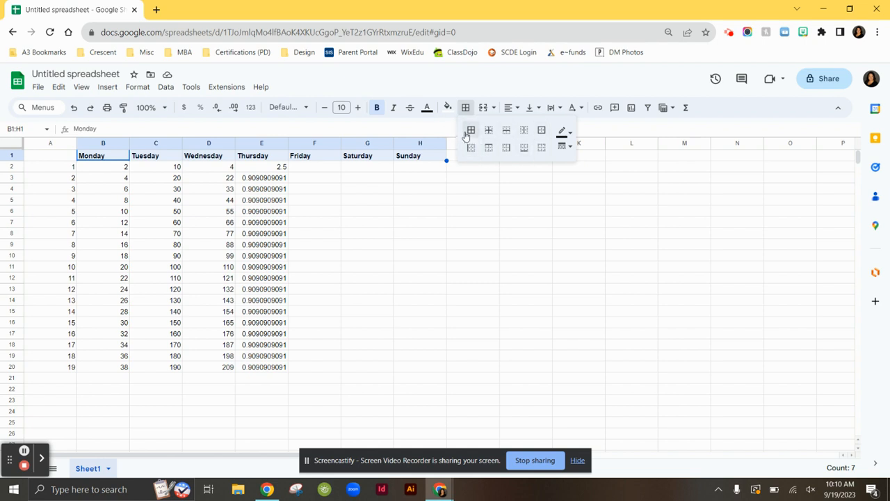
{"action": "left_click", "coordinate": [471, 133]}
{"action": "left_click", "coordinate": [378, 198]}
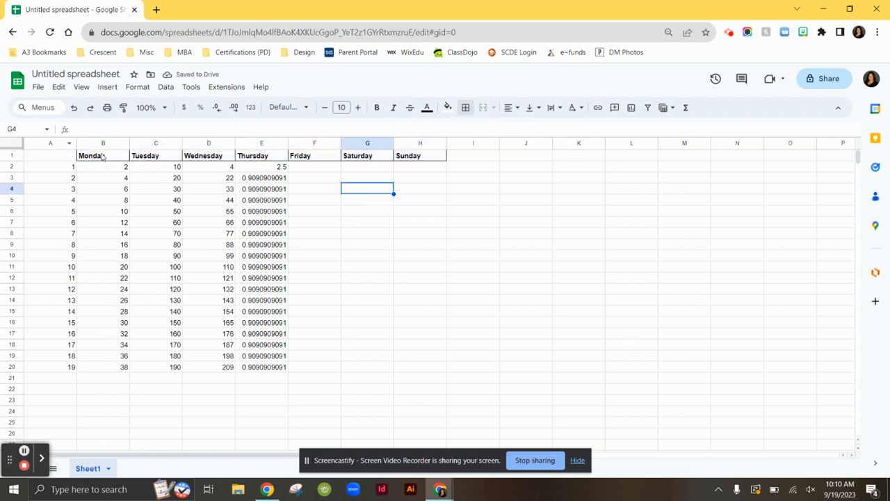
Make the row numbers in A2:A20 bold and apply all borders to them.
{"action": "left_click_drag", "start_coordinate": [50, 169], "coordinate": [39, 372]}
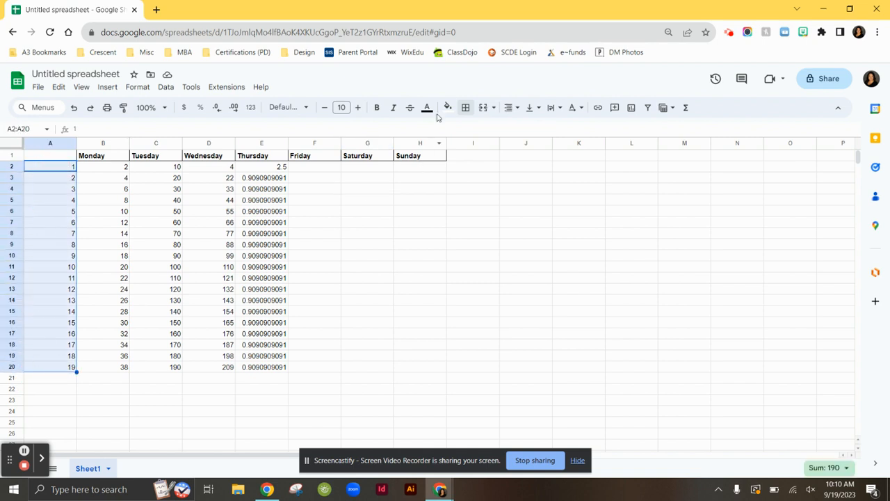
{"action": "left_click", "coordinate": [376, 107]}
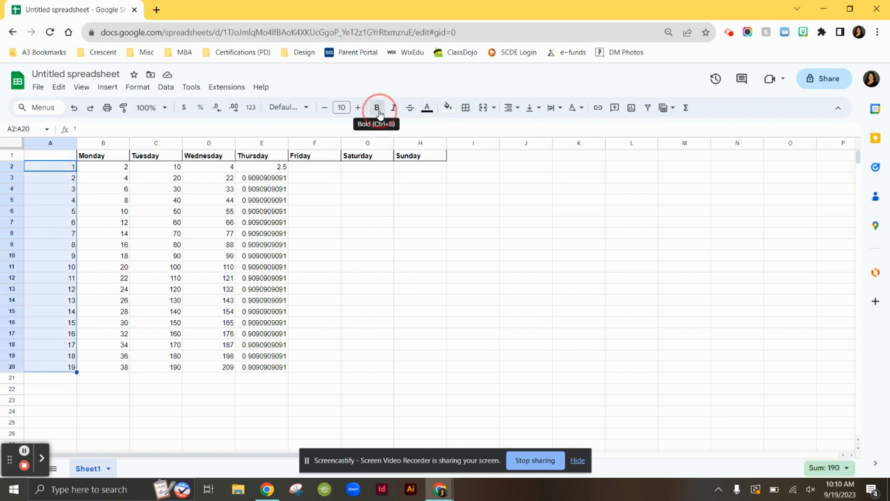
{"action": "left_click", "coordinate": [465, 108]}
{"action": "left_click", "coordinate": [357, 201]}
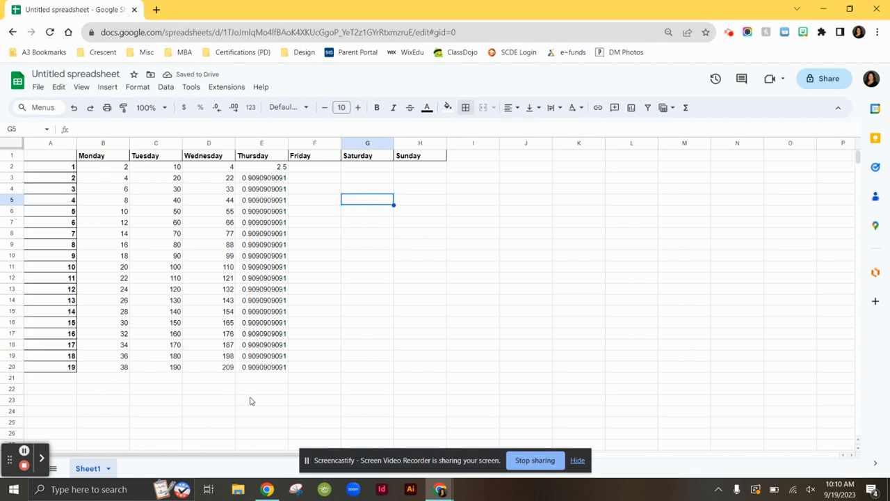
Fill the row numbers in A2:A20 and the weekday headings in B1:H1 with light green.
{"action": "left_click_drag", "start_coordinate": [72, 168], "coordinate": [49, 367]}
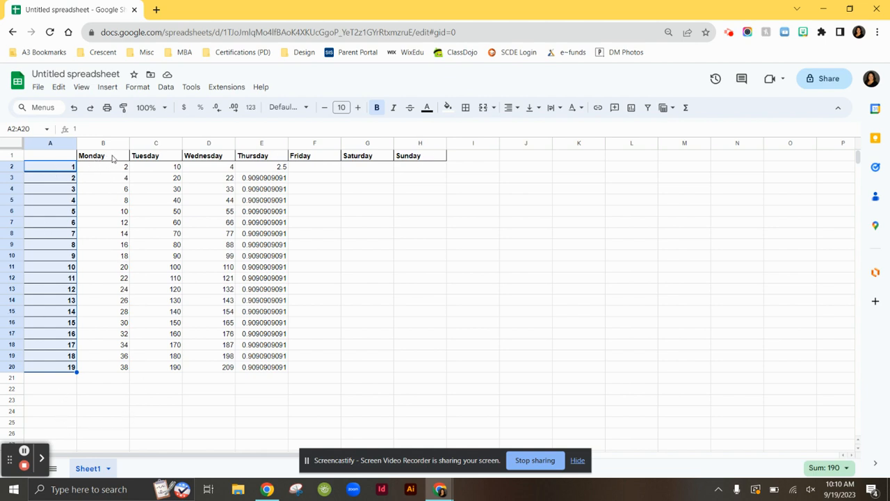
{"action": "left_click_drag", "start_coordinate": [120, 157], "coordinate": [425, 159]}
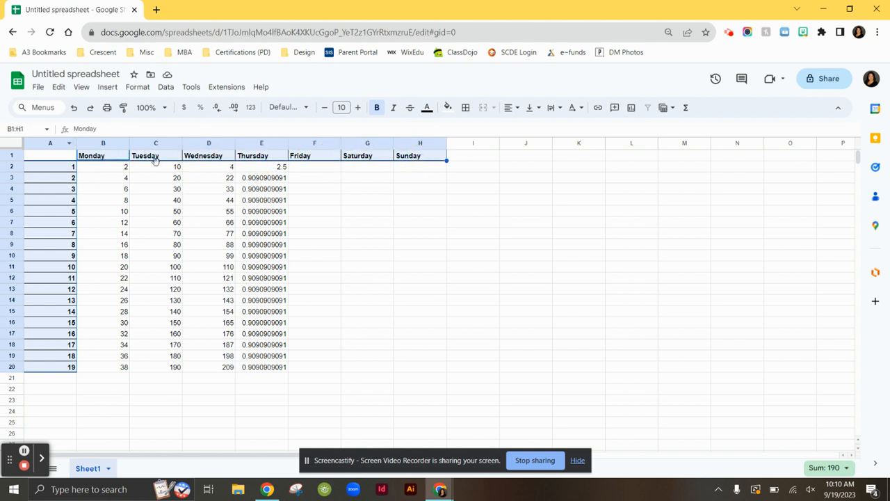
{"action": "left_click", "coordinate": [448, 108]}
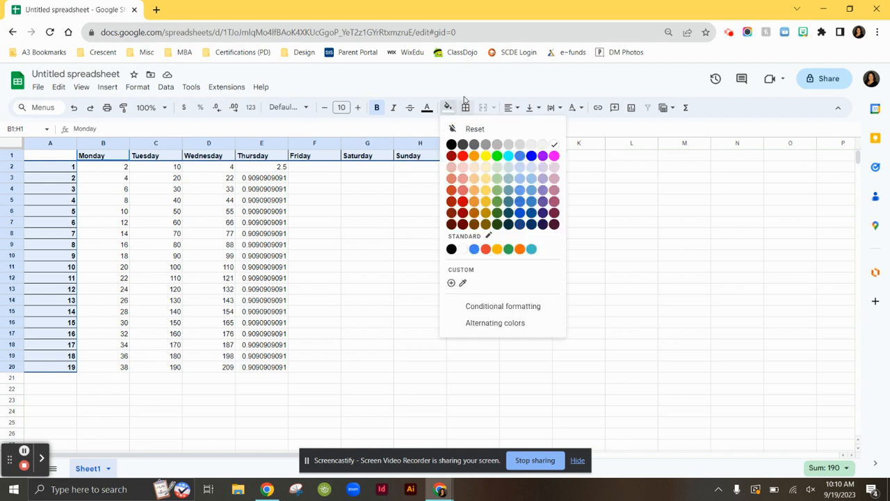
{"action": "left_click", "coordinate": [498, 169]}
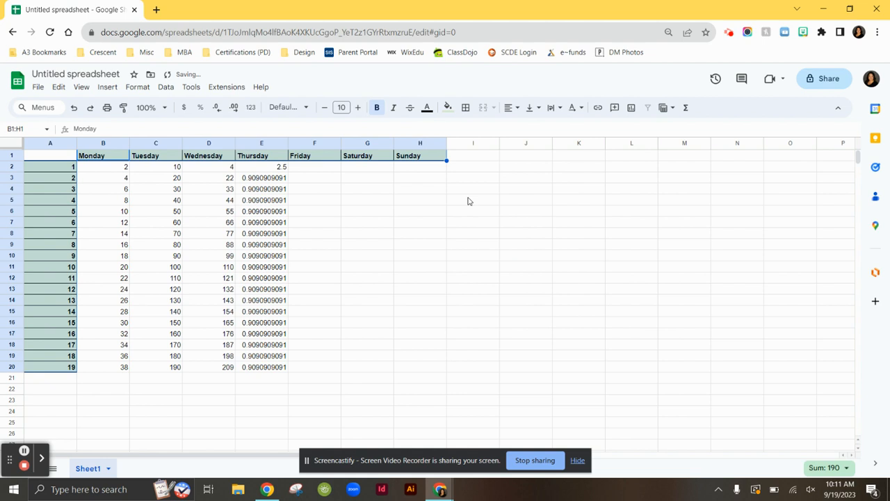
{"action": "left_click", "coordinate": [366, 235]}
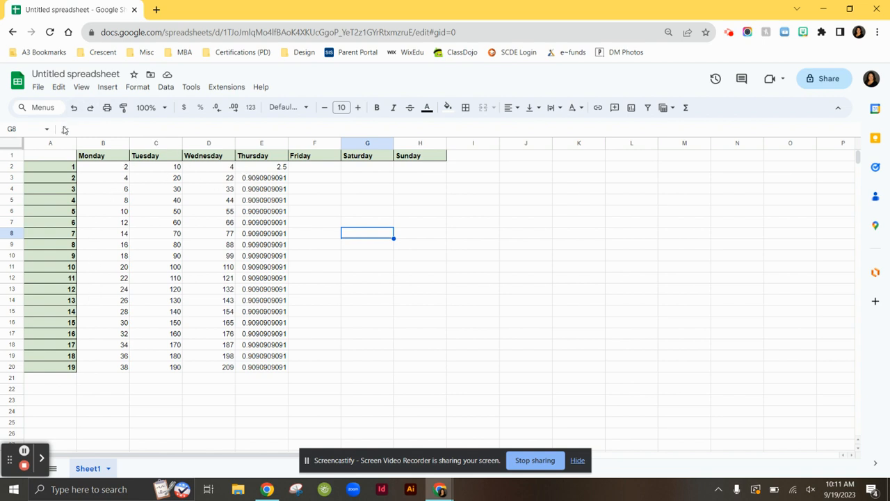
Narrow column A so it closely fits the row numbers.
{"action": "left_click", "coordinate": [227, 245]}
{"action": "left_click", "coordinate": [361, 270]}
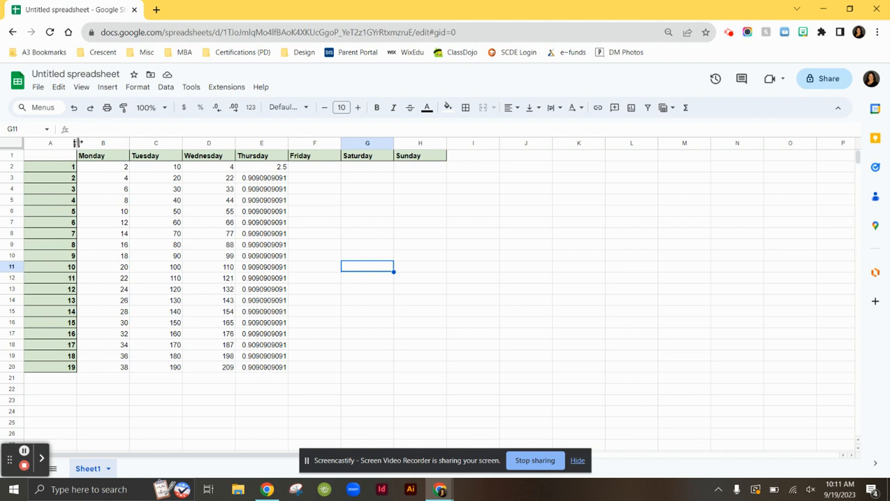
{"action": "left_click_drag", "start_coordinate": [78, 143], "coordinate": [46, 142]}
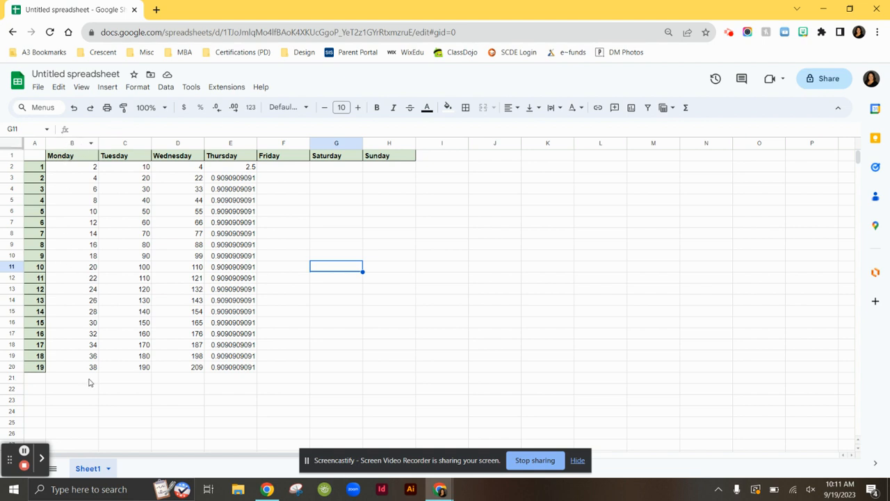
Center-align the whole Monday column, column B.
{"action": "left_click", "coordinate": [72, 143]}
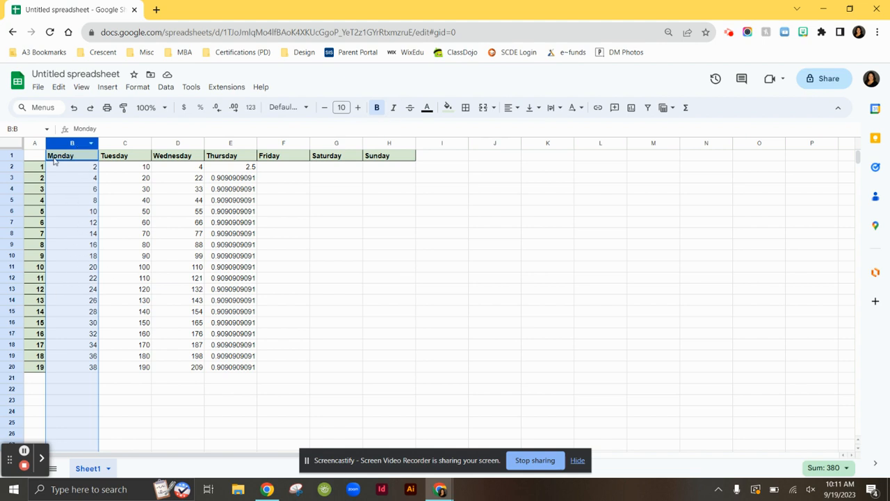
{"action": "left_click", "coordinate": [512, 109]}
{"action": "left_click", "coordinate": [529, 127]}
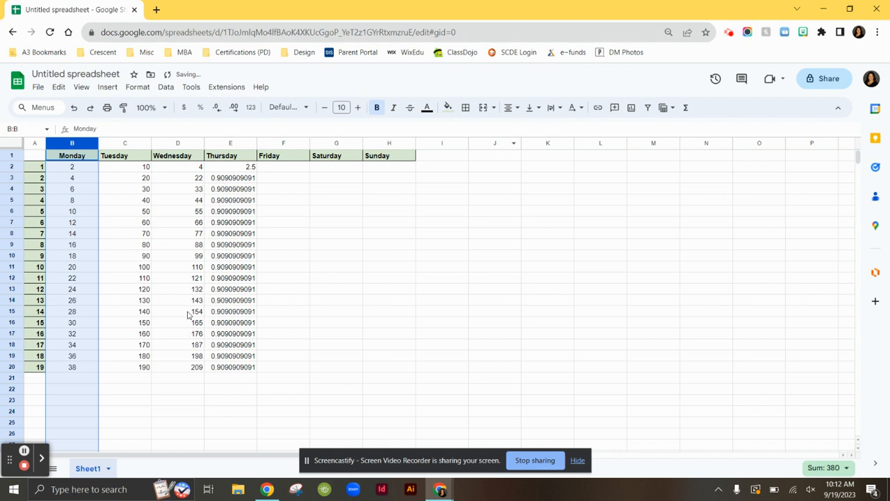
Center-align the Tuesday through Sunday columns, C to H.
{"action": "left_click_drag", "start_coordinate": [122, 144], "coordinate": [395, 143]}
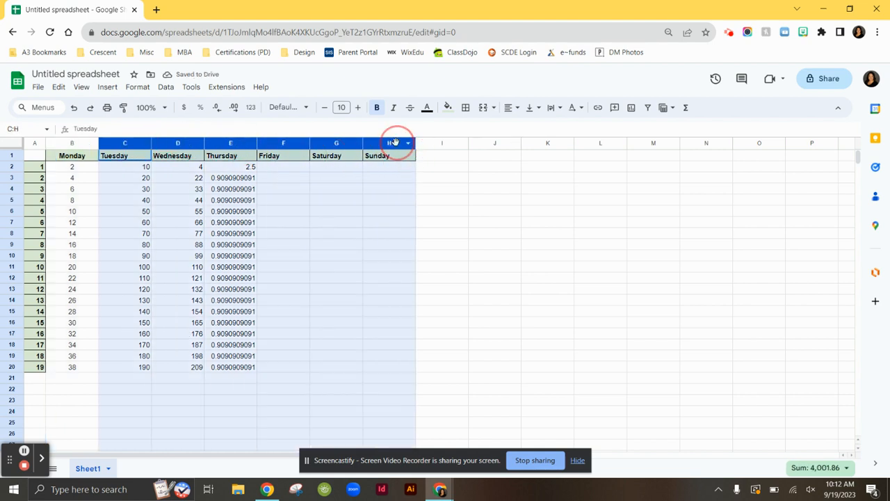
{"action": "left_click", "coordinate": [682, 271]}
{"action": "left_click", "coordinate": [127, 142]}
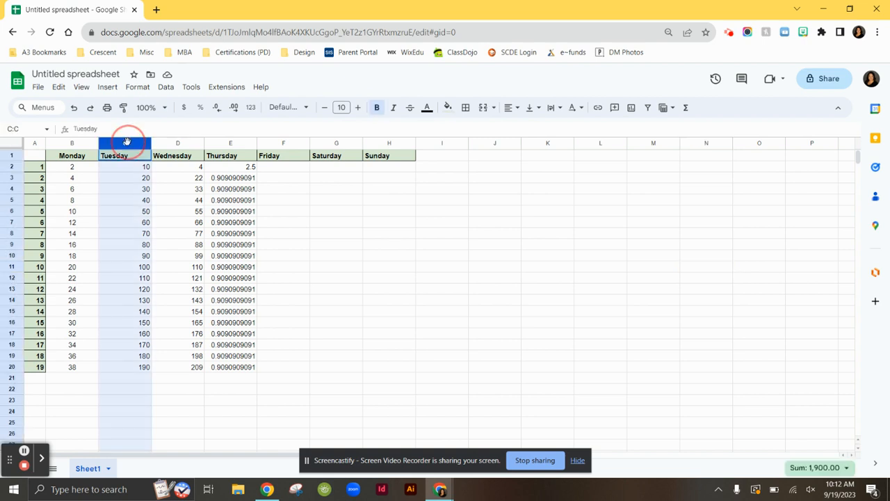
{"action": "left_click_drag", "start_coordinate": [127, 142], "coordinate": [401, 142]}
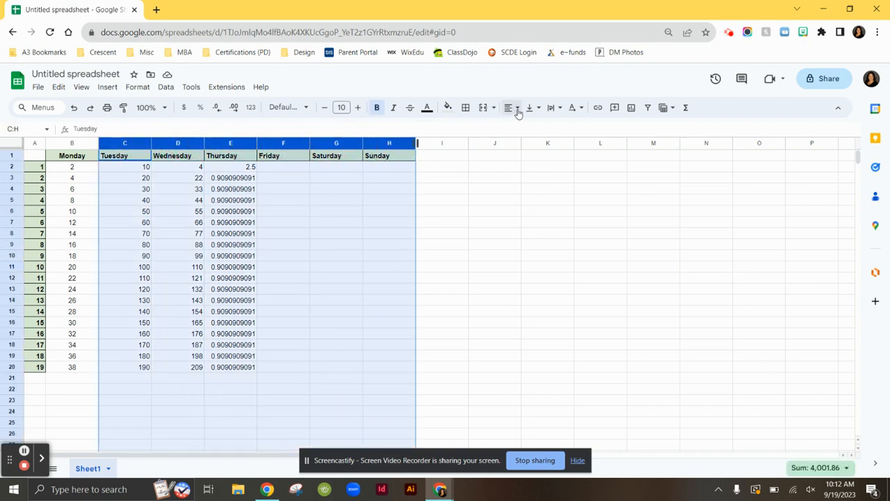
{"action": "left_click", "coordinate": [511, 107]}
{"action": "left_click", "coordinate": [528, 128]}
{"action": "left_click", "coordinate": [371, 268]}
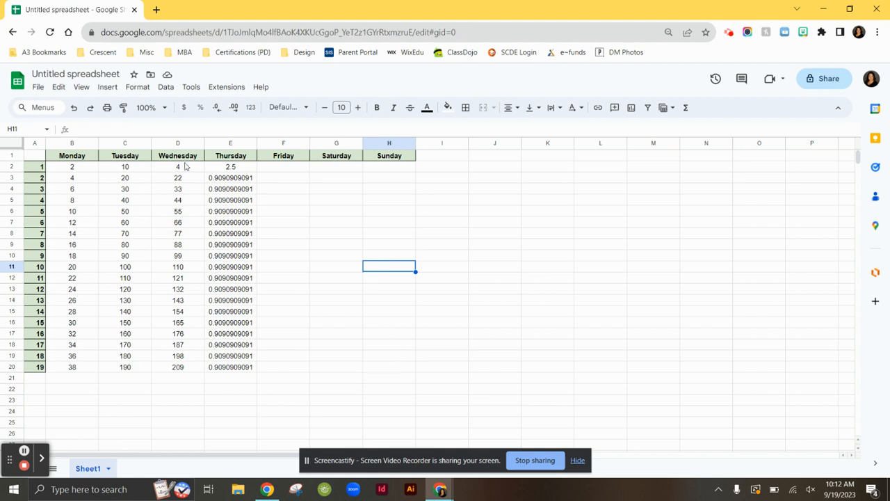
Rename the spreadsheet with the owner's surname followed by "Sheets Day 1".
{"action": "left_click", "coordinate": [63, 74]}
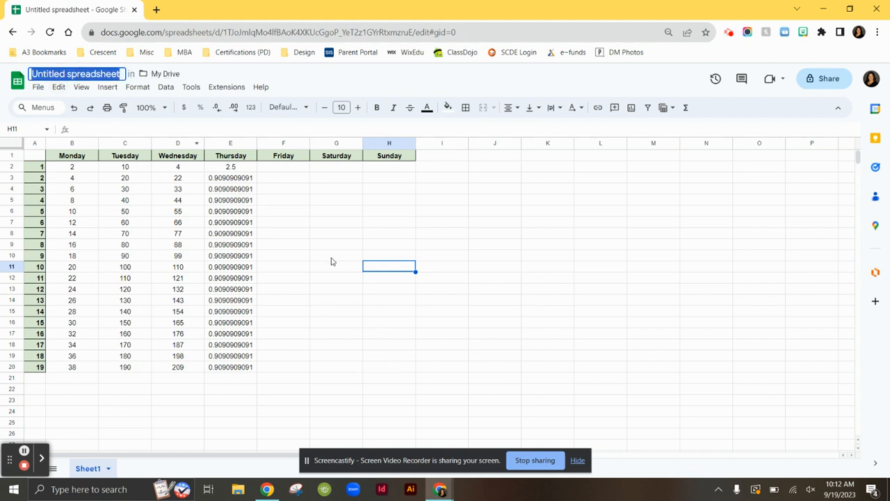
{"action": "type", "text": "LAur"}
{"action": "key", "text": "BackSpace"}
{"action": "key", "text": "BackSpace"}
{"action": "key", "text": "BackSpace"}
{"action": "key", "text": "BackSpace"}
{"action": "type", "text": "Dickerson"}
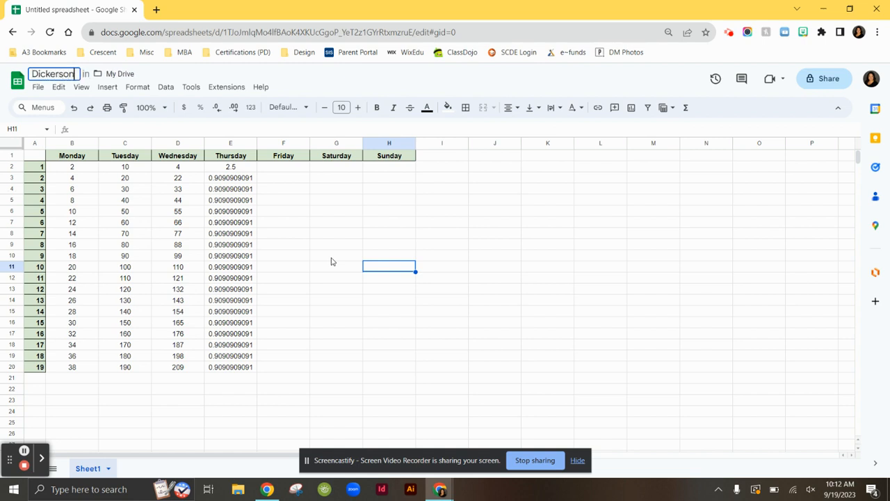
{"action": "type", "text": " Sheets Day 1"}
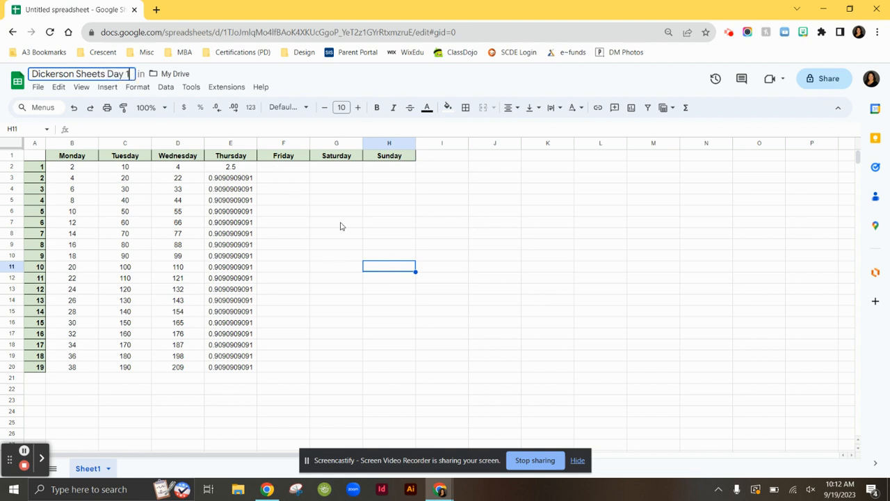